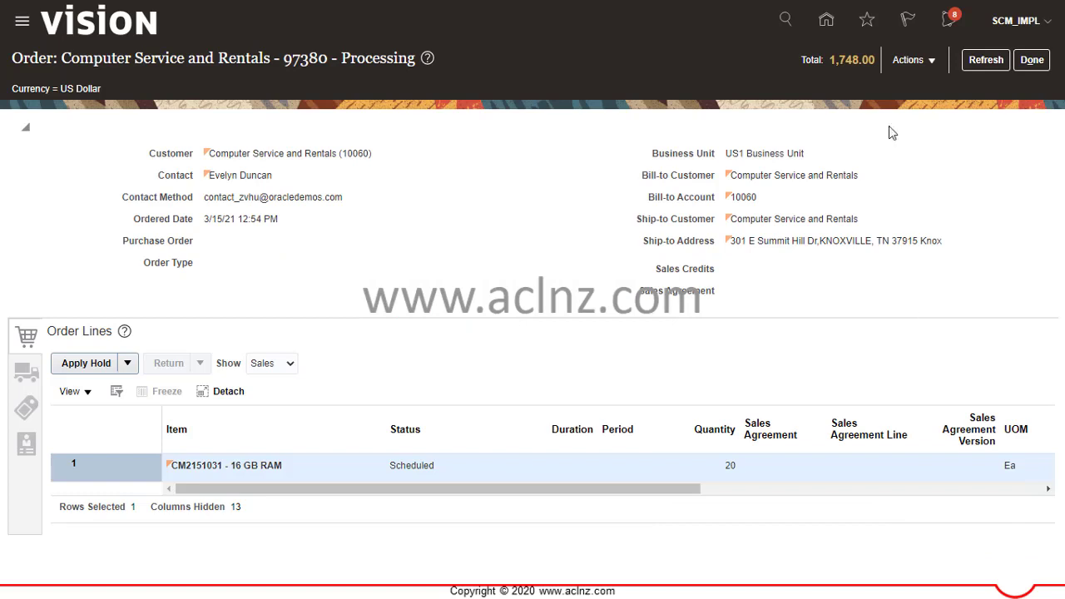
- Check the Oracle Cloud application version in the About This Application information and close it
left_click(1046, 27)
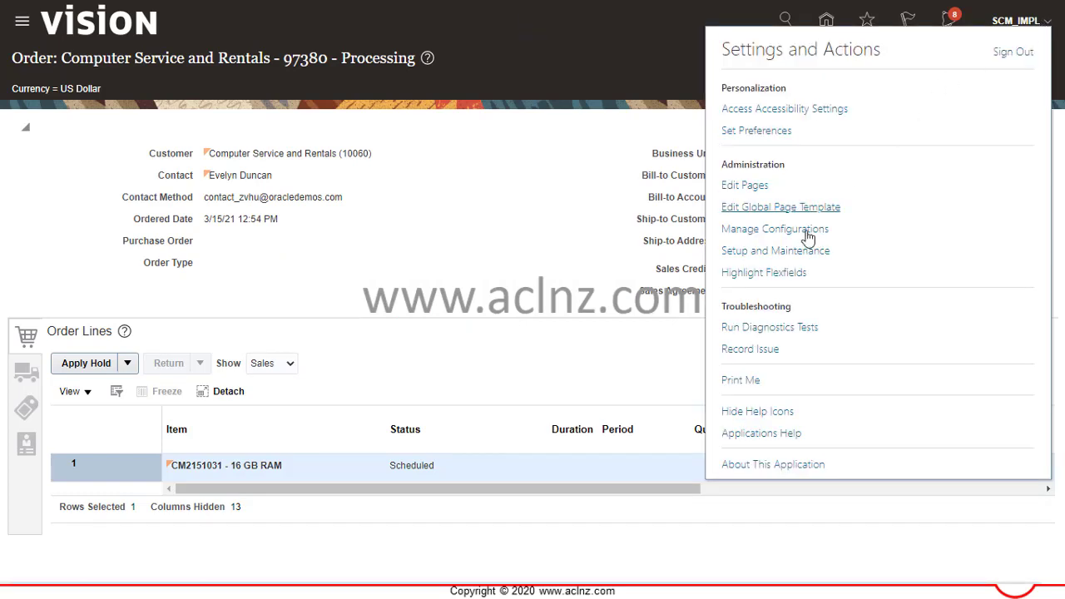
left_click(793, 464)
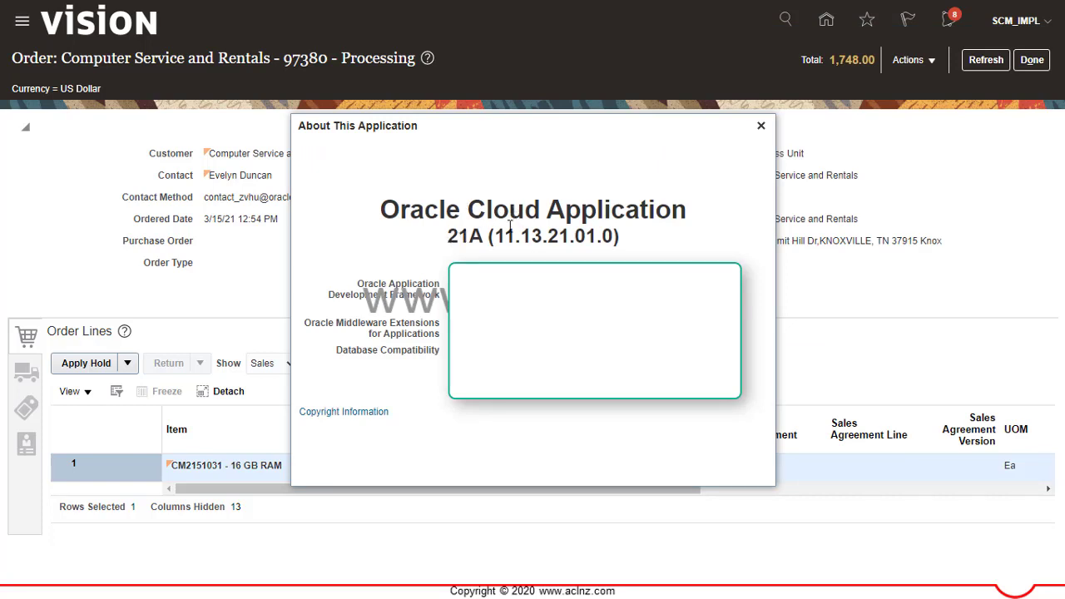
left_click(761, 127)
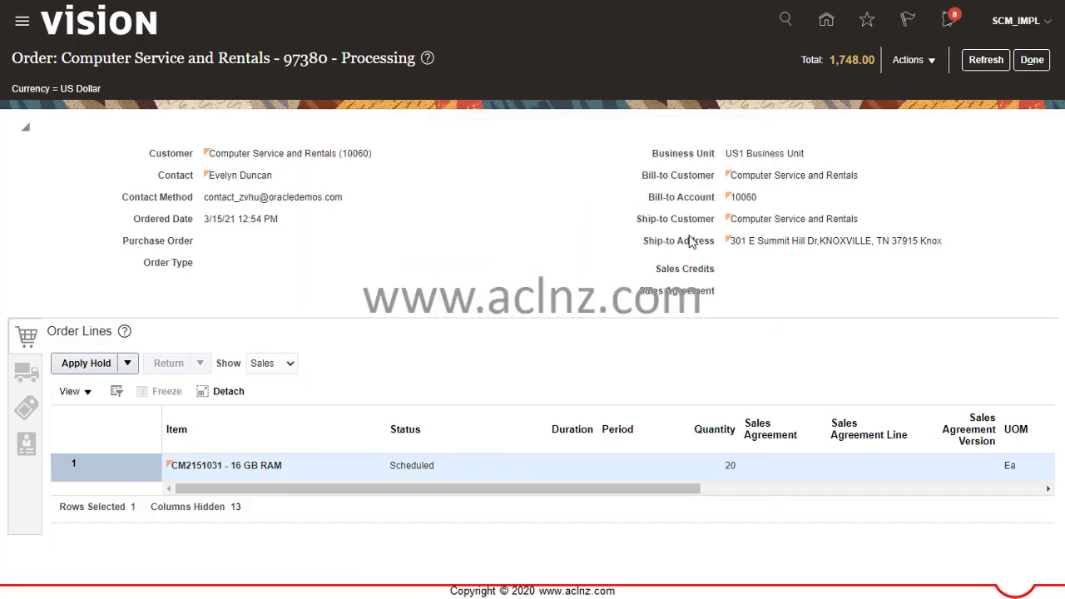
- Switch the sales order to the fulfillment view and open fulfillment line 1-1 from its fulfillment lines
left_click(931, 61)
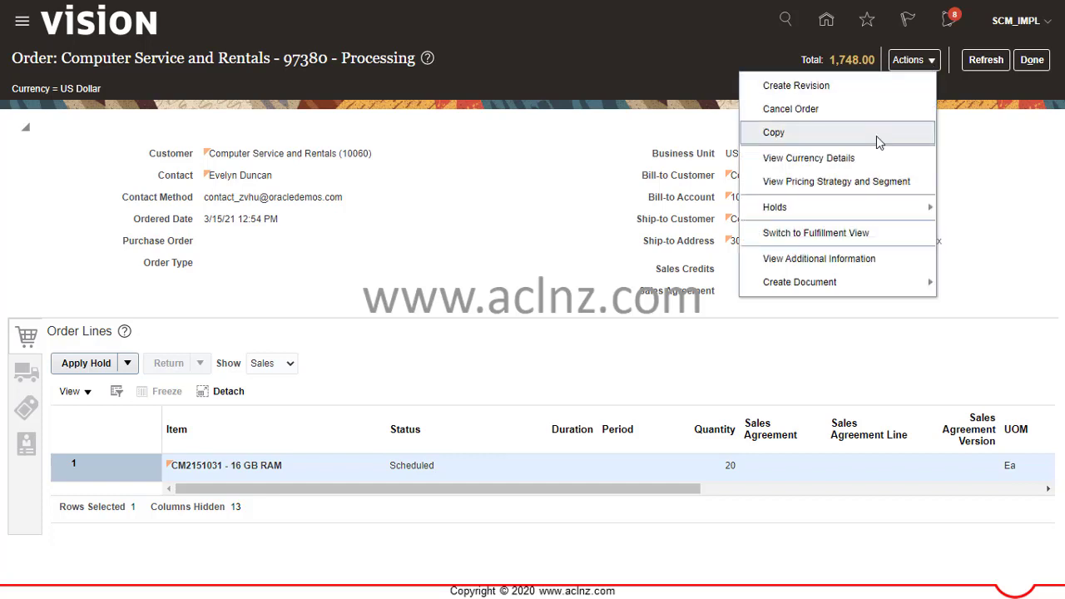
left_click(839, 235)
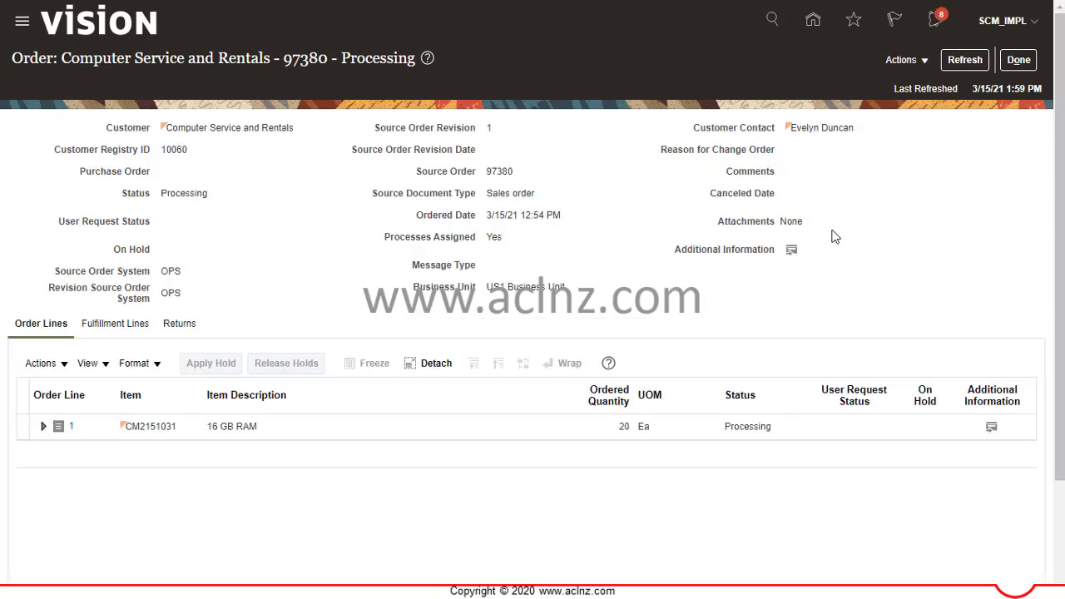
left_click(102, 327)
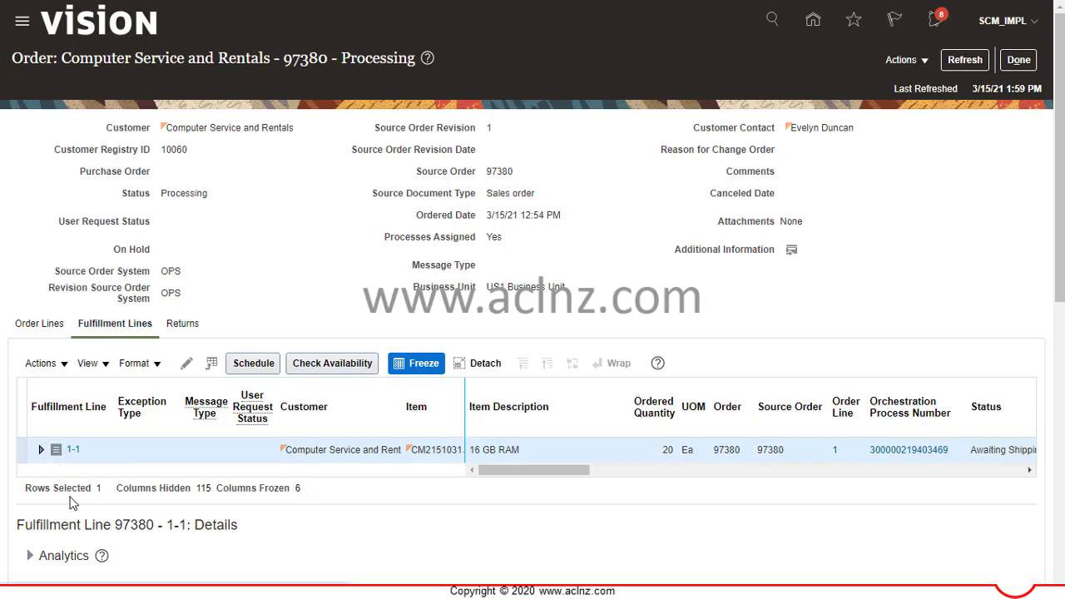
left_click(41, 450)
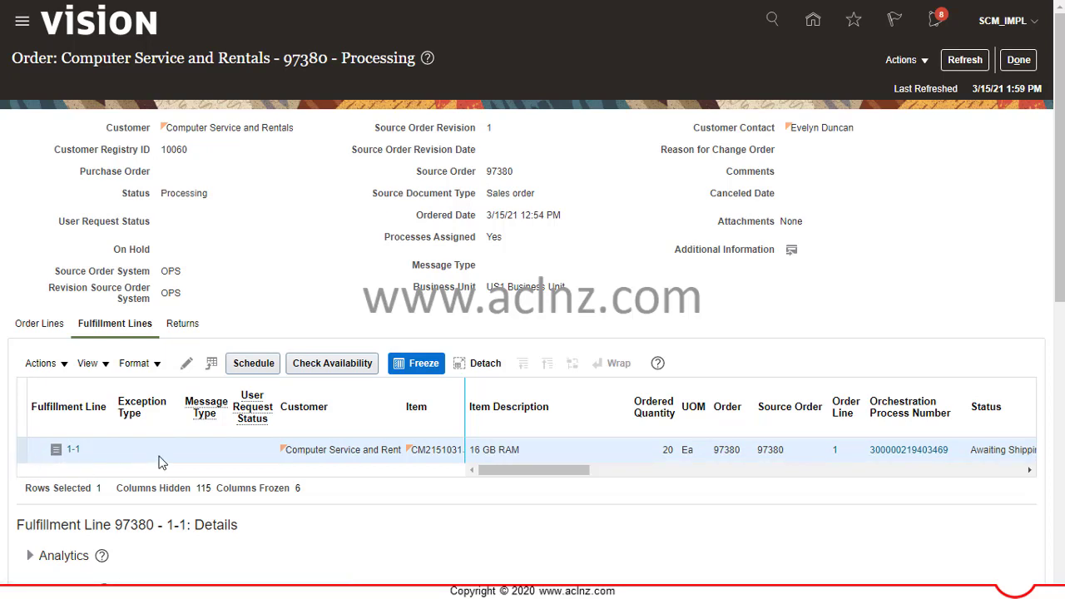
left_click(75, 453)
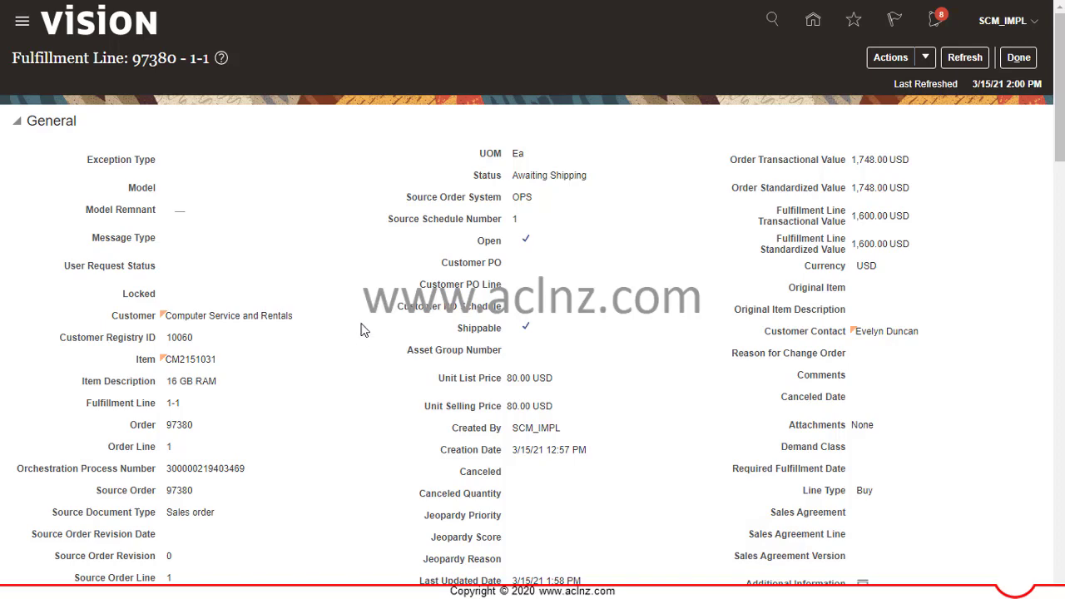
- Examine the fulfillment line's general information and supply details, including status, order values, customer contact and warehouse
scroll(380, 348, "down", 3)
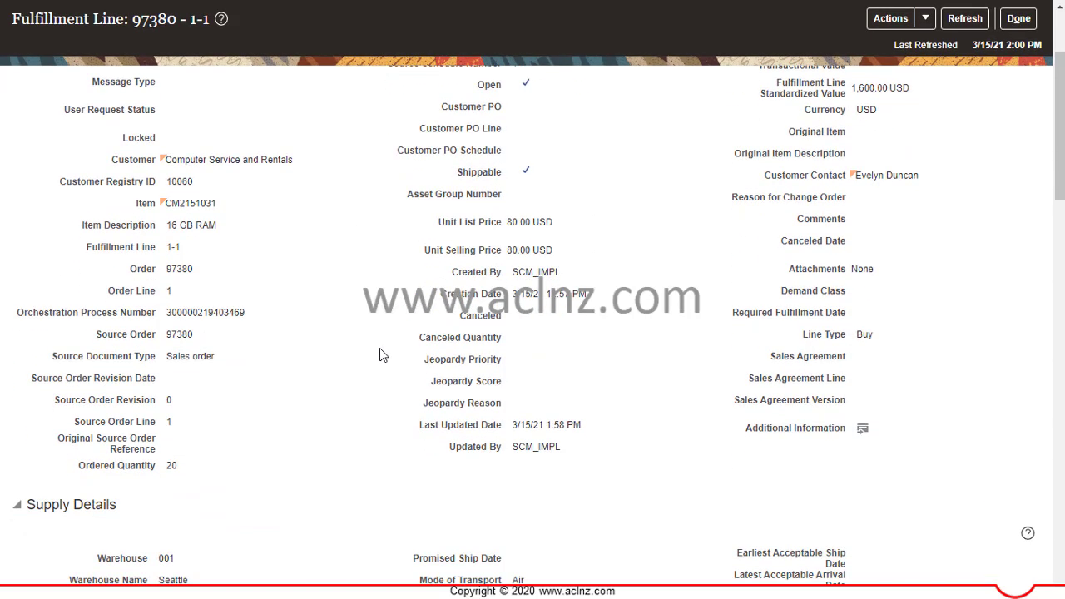
scroll(382, 350, "up", 3)
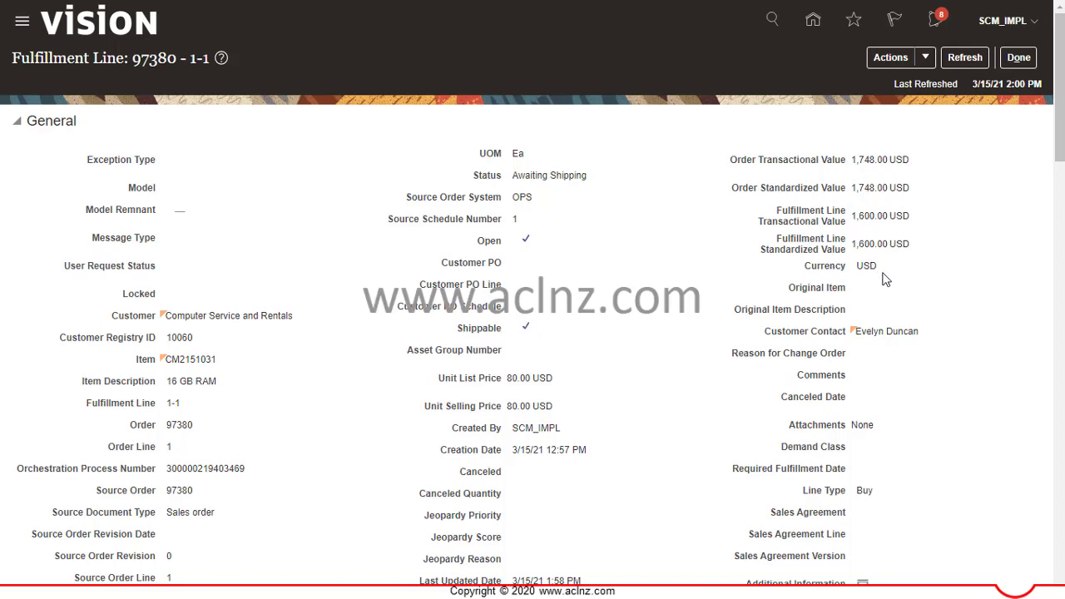
scroll(937, 357, "down", 2)
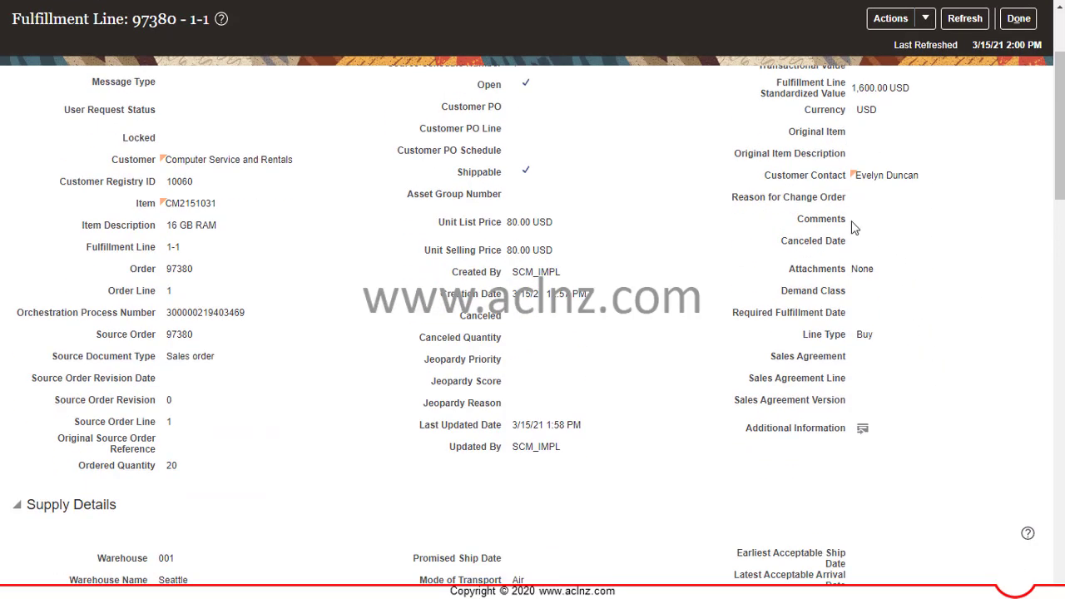
mouse_move(868, 182)
scroll(177, 378, "down", 1)
scroll(178, 390, "down", 1)
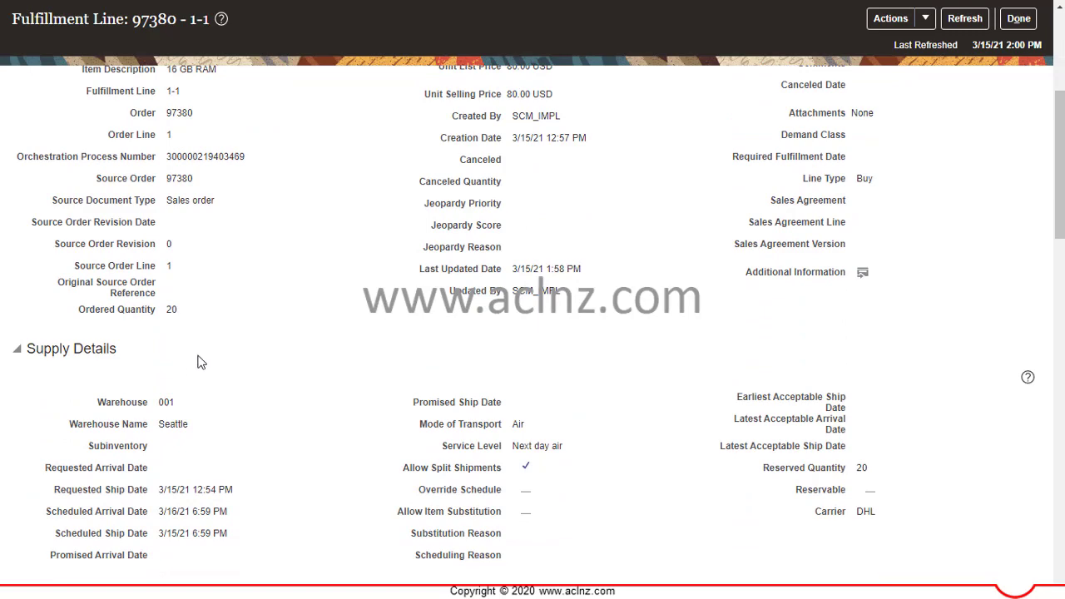
scroll(200, 362, "down", 1)
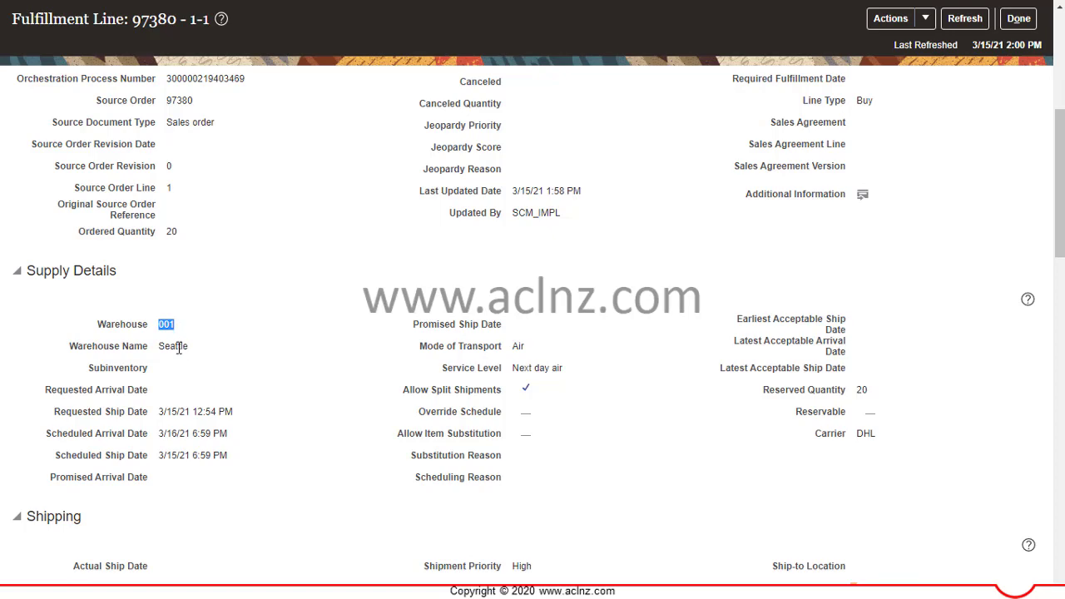
left_click(178, 348)
- Look through the fulfillment line's shipping, billing, item, holds, tax, trade compliance and service sections
scroll(263, 348, "down", 4)
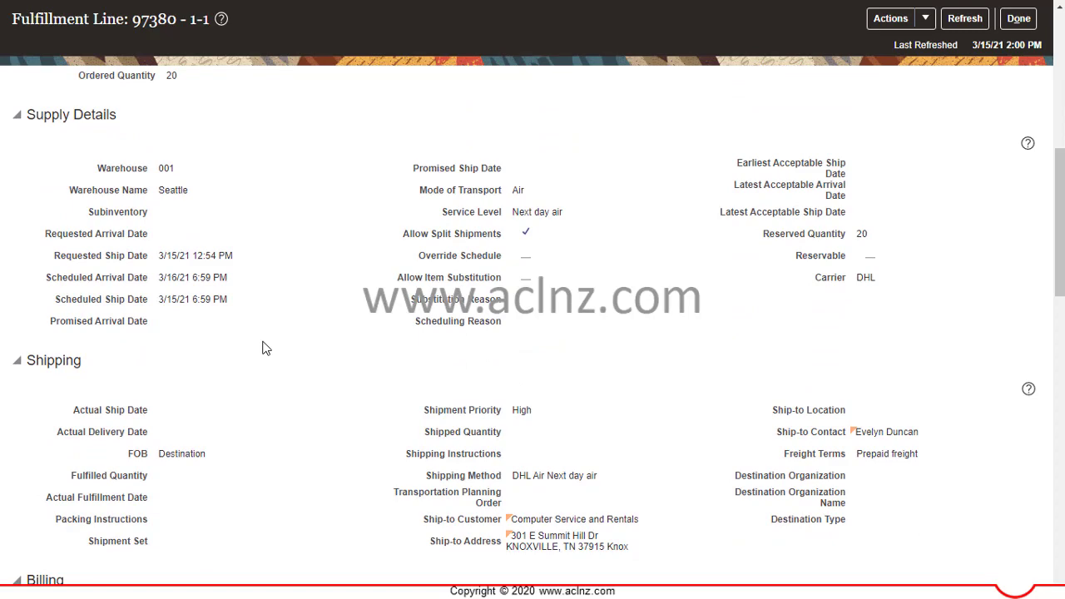
scroll(263, 348, "down", 12)
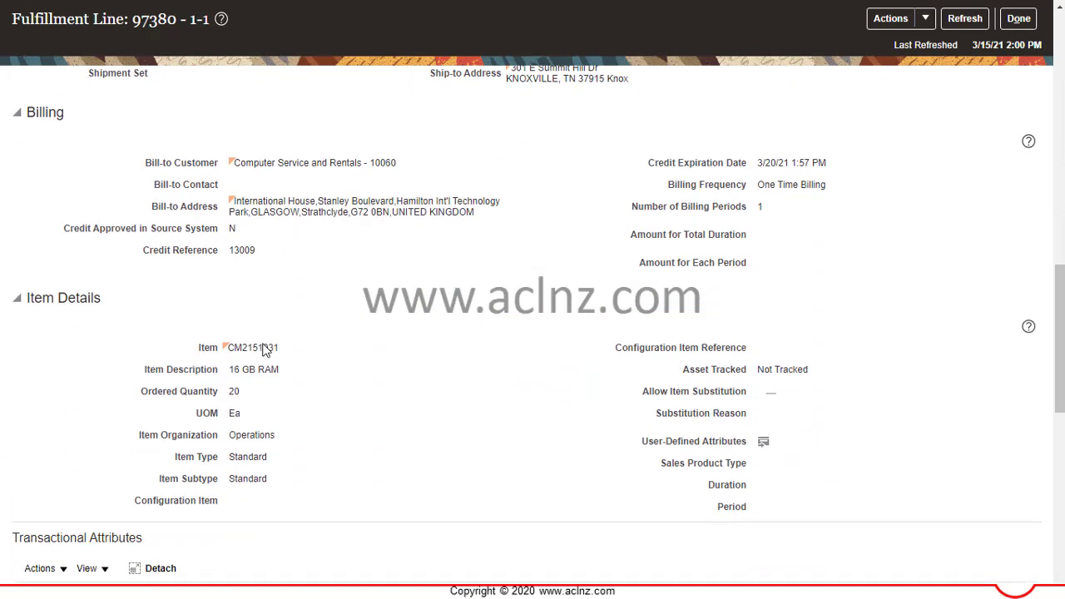
scroll(263, 348, "down", 4)
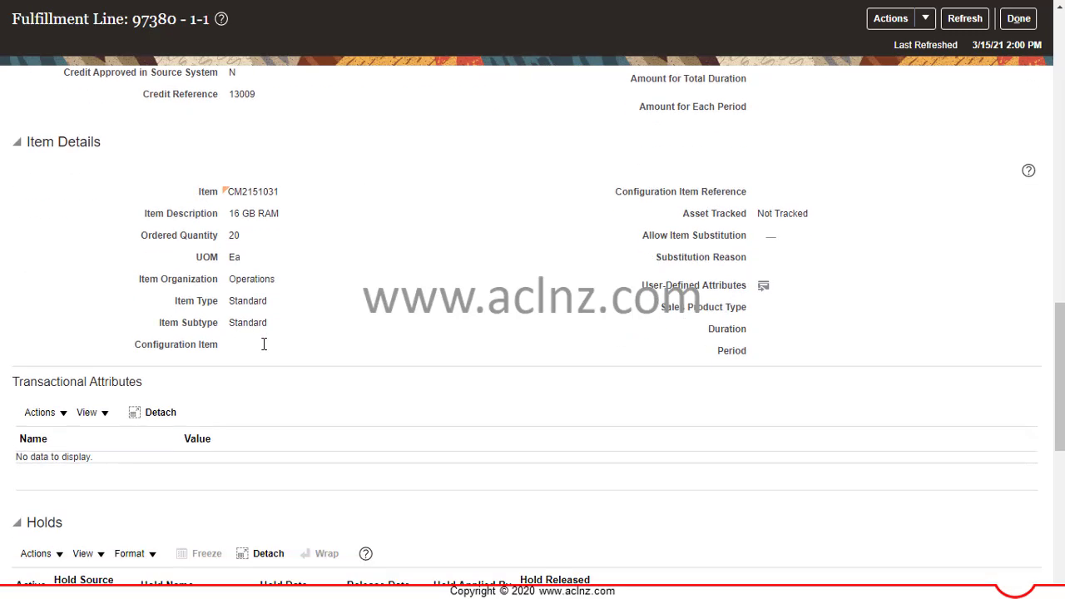
scroll(264, 345, "down", 6)
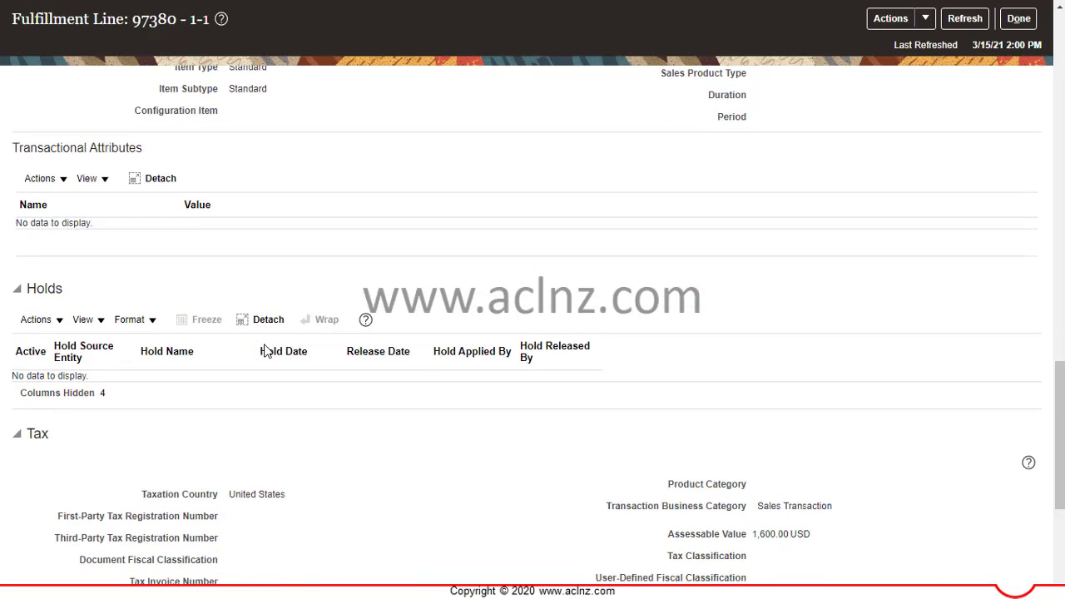
scroll(266, 351, "down", 6)
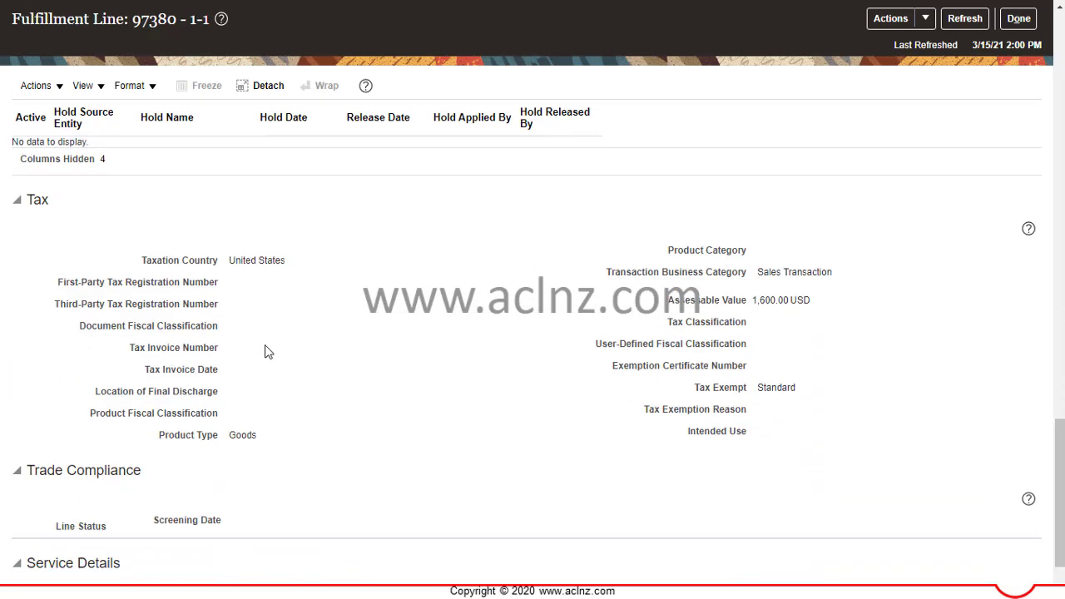
scroll(266, 352, "down", 2)
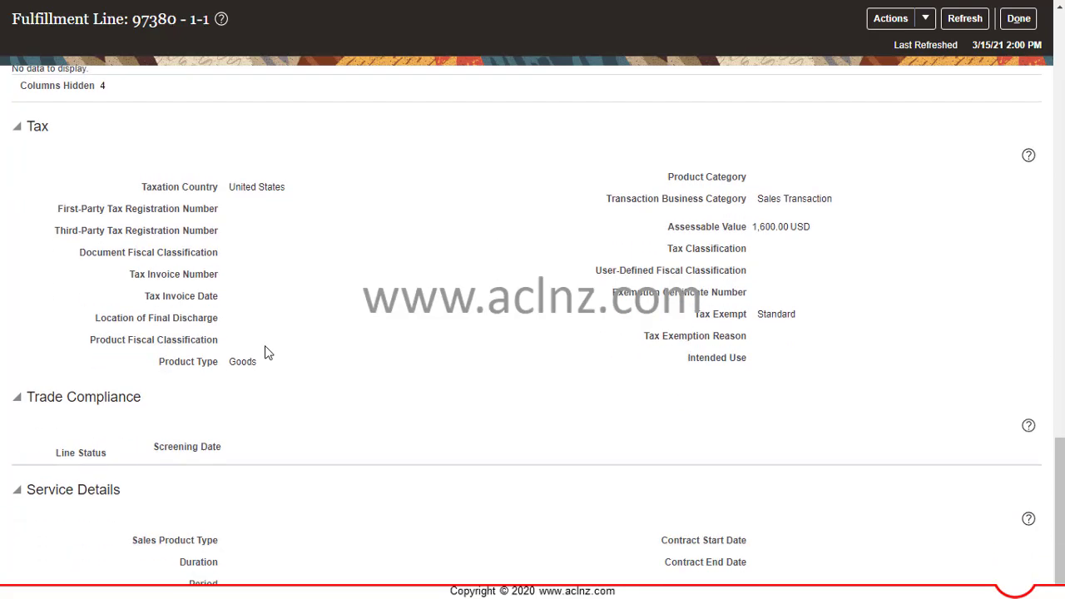
scroll(266, 353, "up", 20)
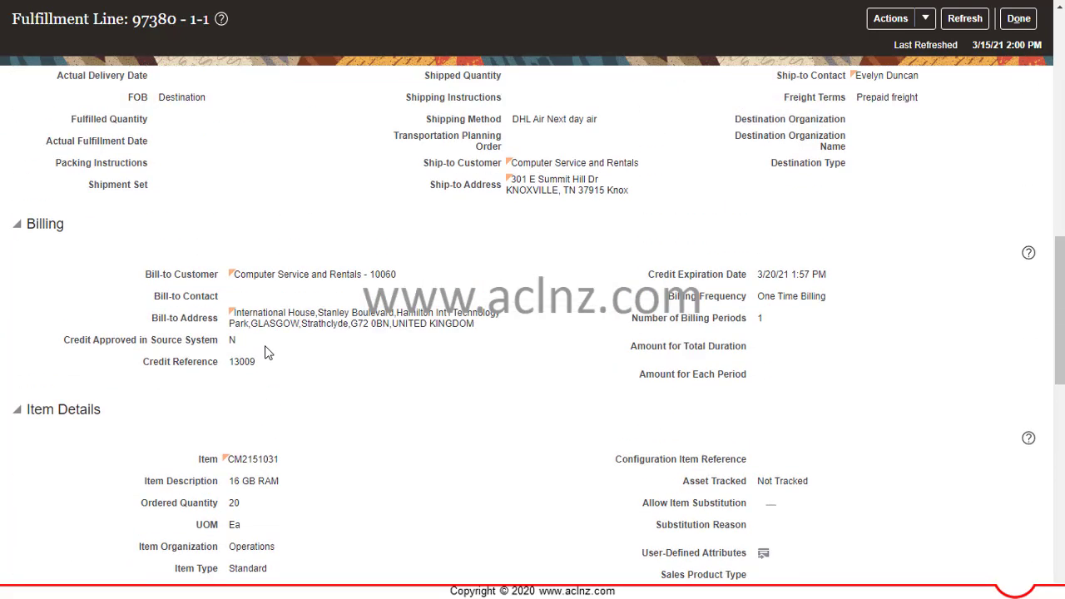
scroll(266, 353, "up", 15)
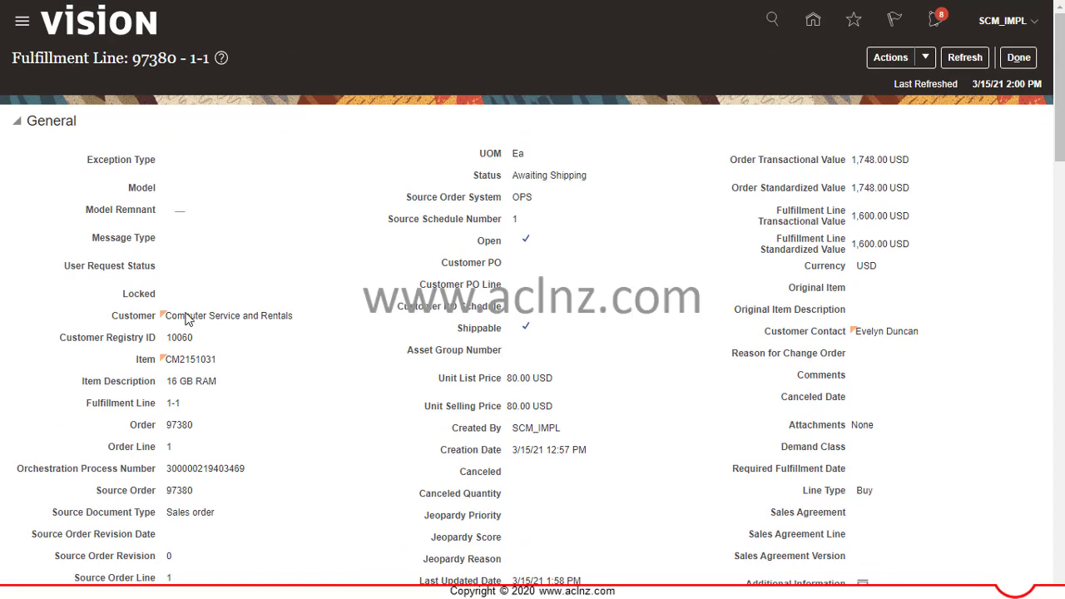
- View the line's fulfillment details, checking shipping, billing, and lot and serial number information, and close them
left_click(927, 62)
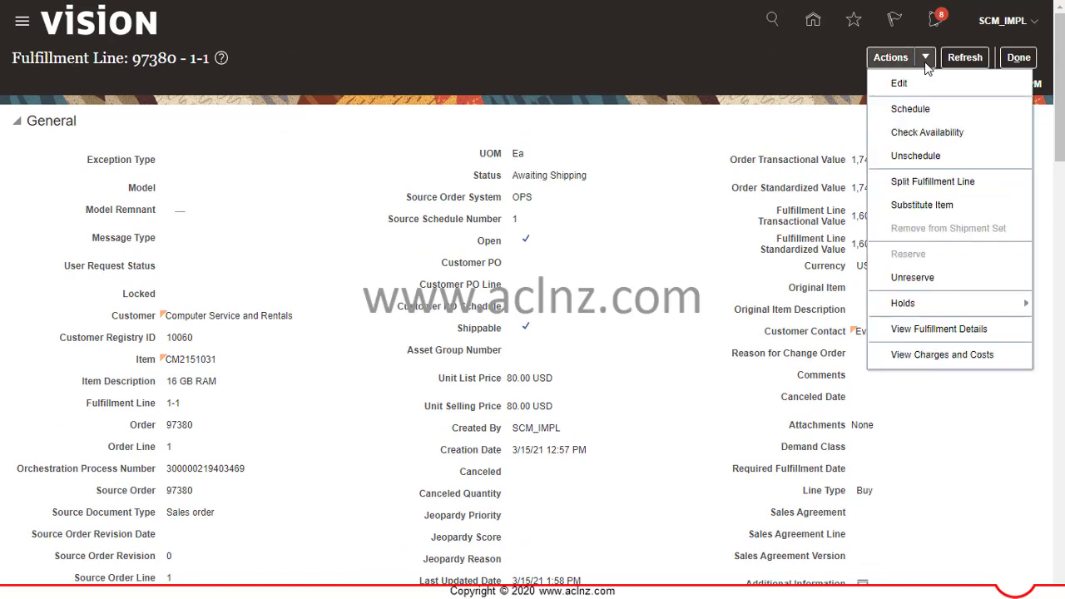
left_click(930, 330)
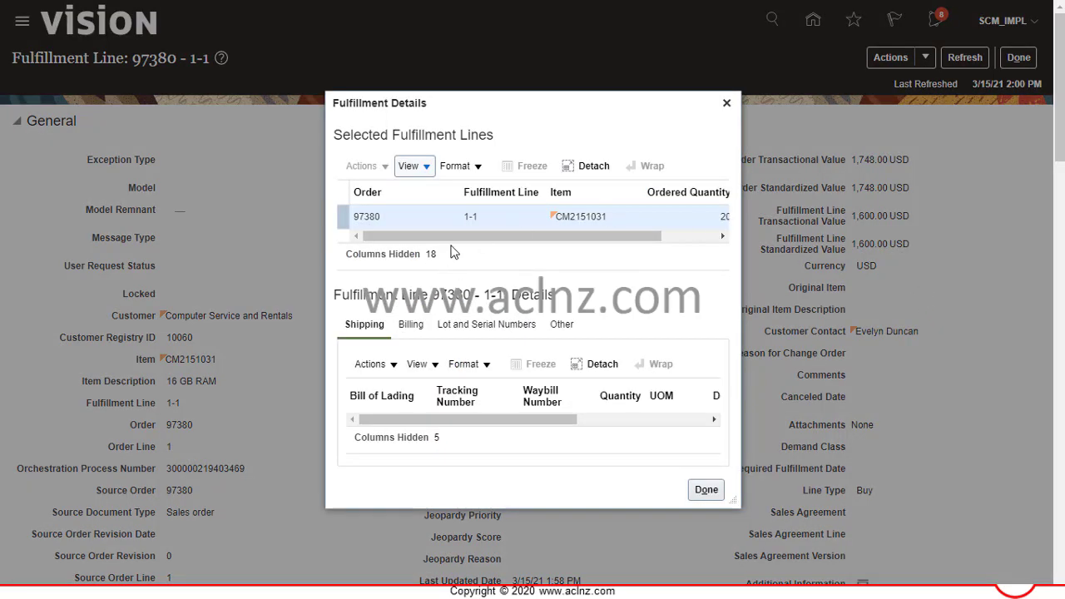
left_click_drag(470, 238, 486, 241)
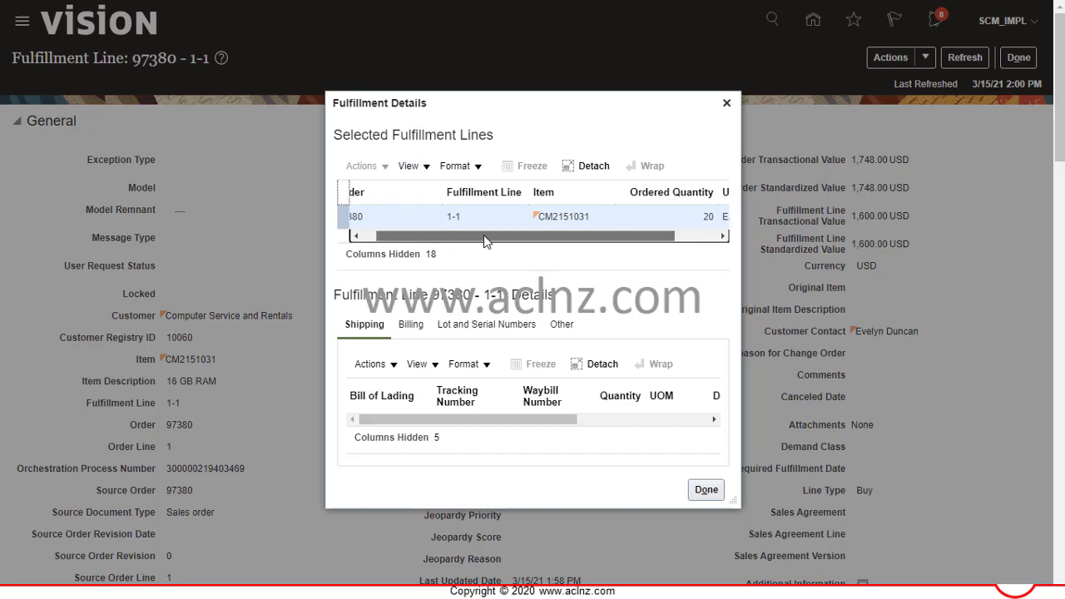
left_click_drag(485, 238, 394, 255)
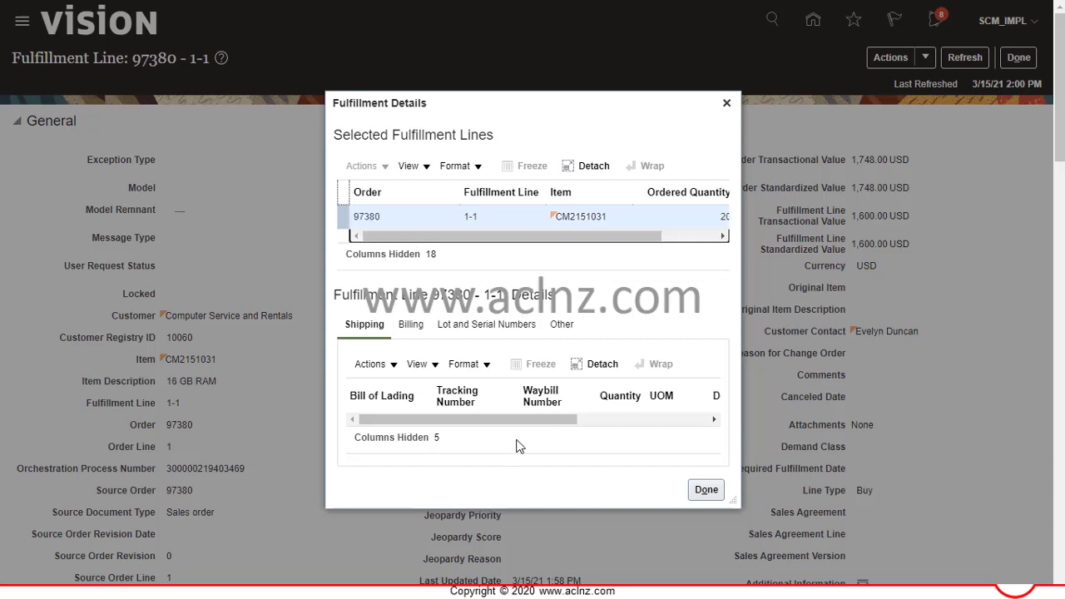
left_click_drag(508, 419, 455, 447)
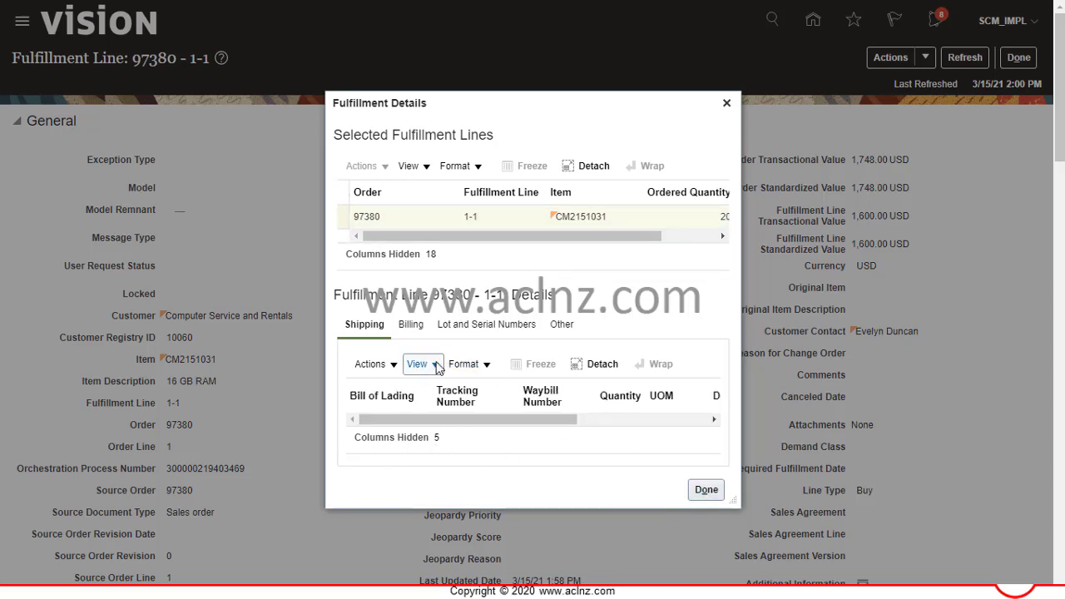
left_click(413, 325)
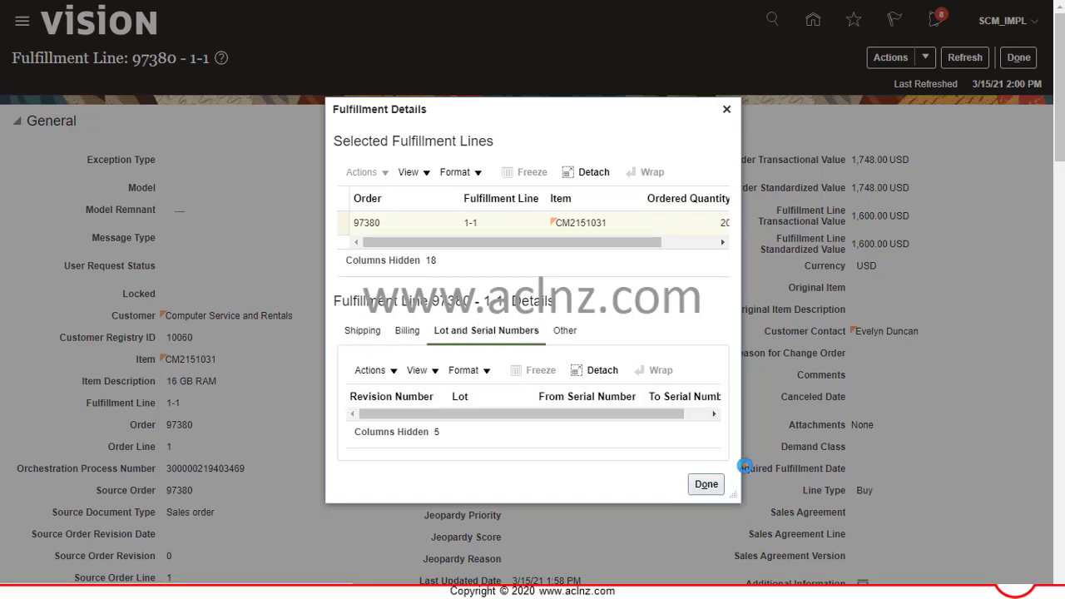
left_click(704, 489)
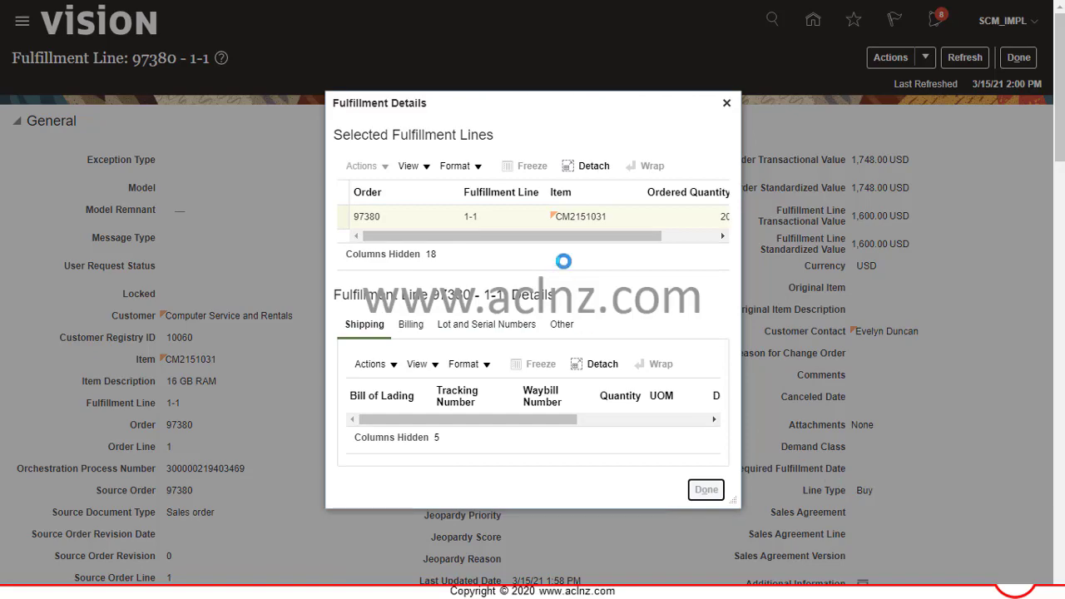
- Recheck the fulfillment line's general and supply details, including the warehouse, and return to the order's fulfillment view
scroll(640, 338, "down", 1)
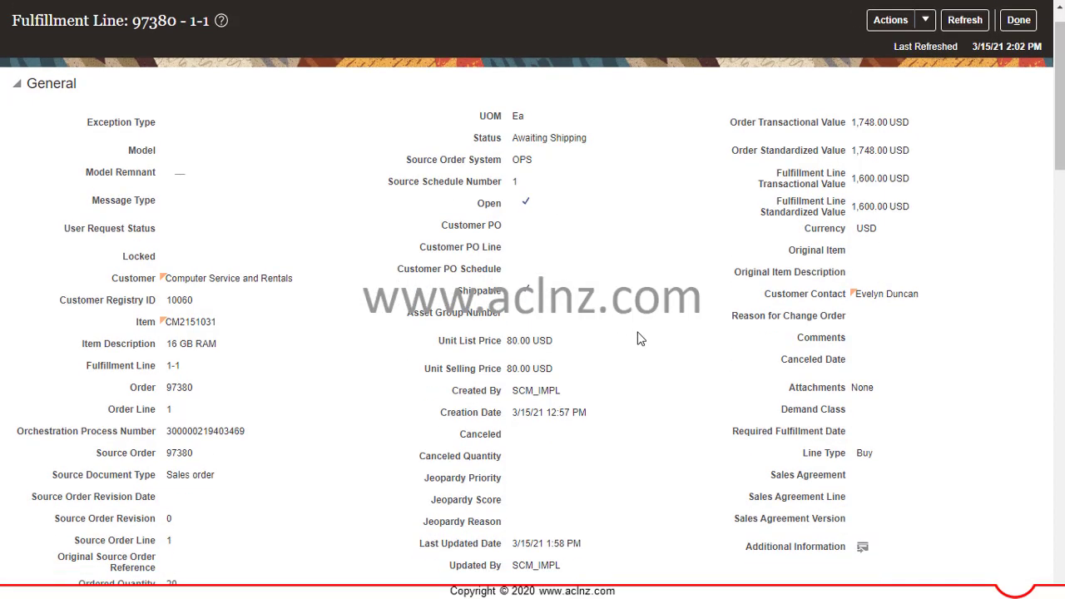
scroll(640, 338, "down", 1)
scroll(640, 338, "up", 1)
scroll(640, 338, "down", 2)
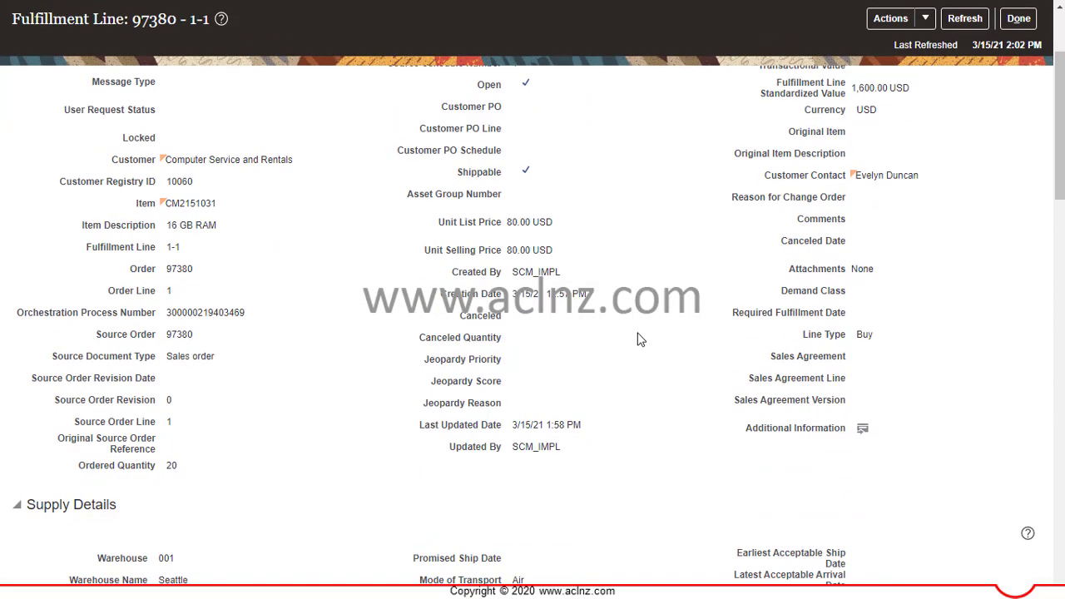
scroll(640, 338, "down", 4)
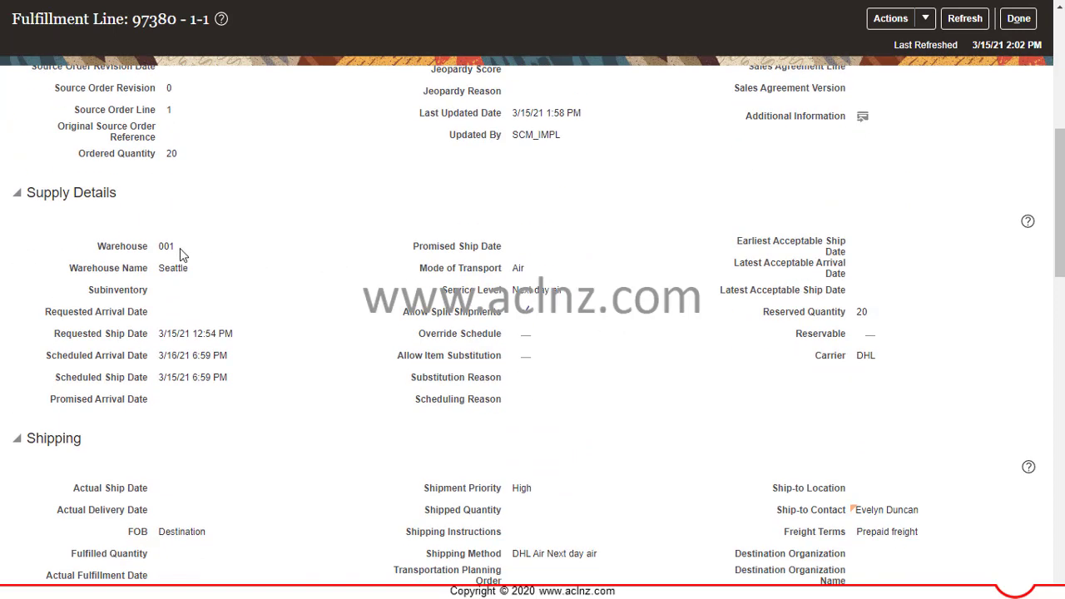
left_click(1016, 31)
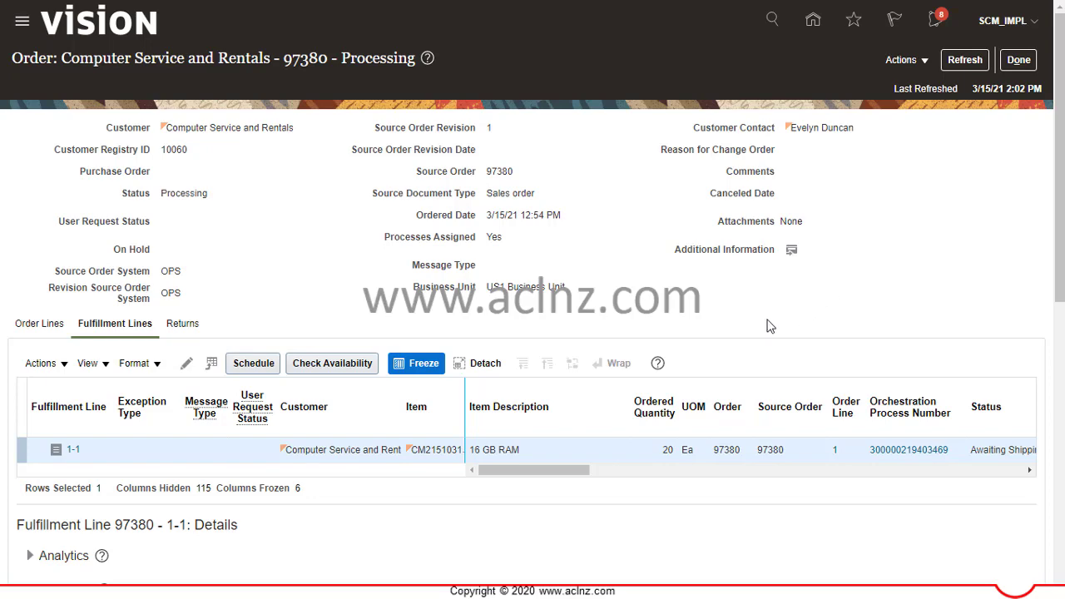
- Examine the general attributes of fulfillment line 1-1 in the details below the order's fulfillment lines
scroll(670, 408, "down", 3)
scroll(481, 396, "down", 1)
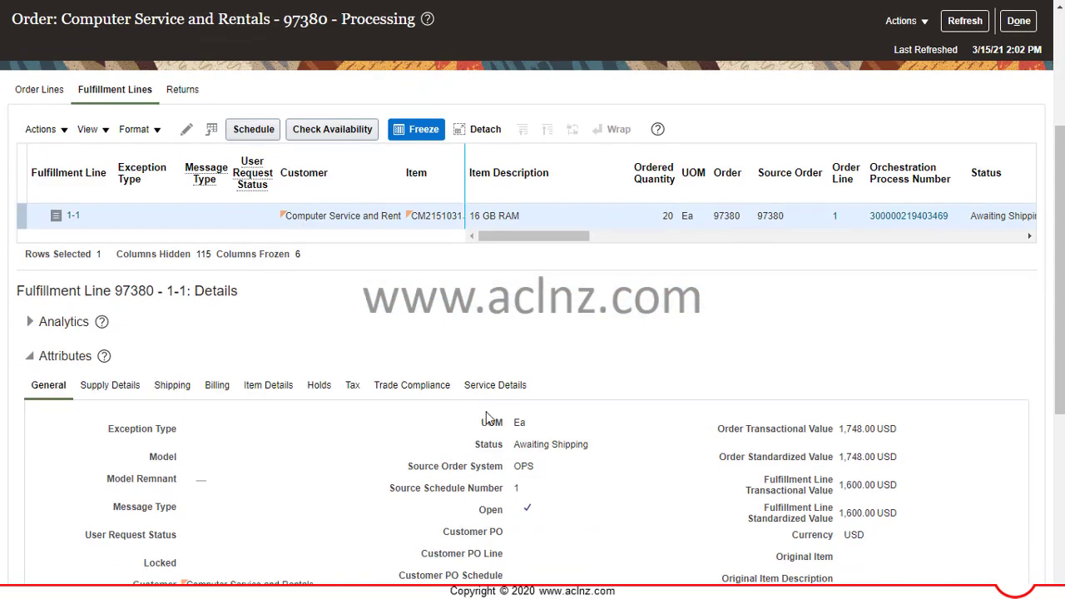
scroll(491, 416, "down", 1)
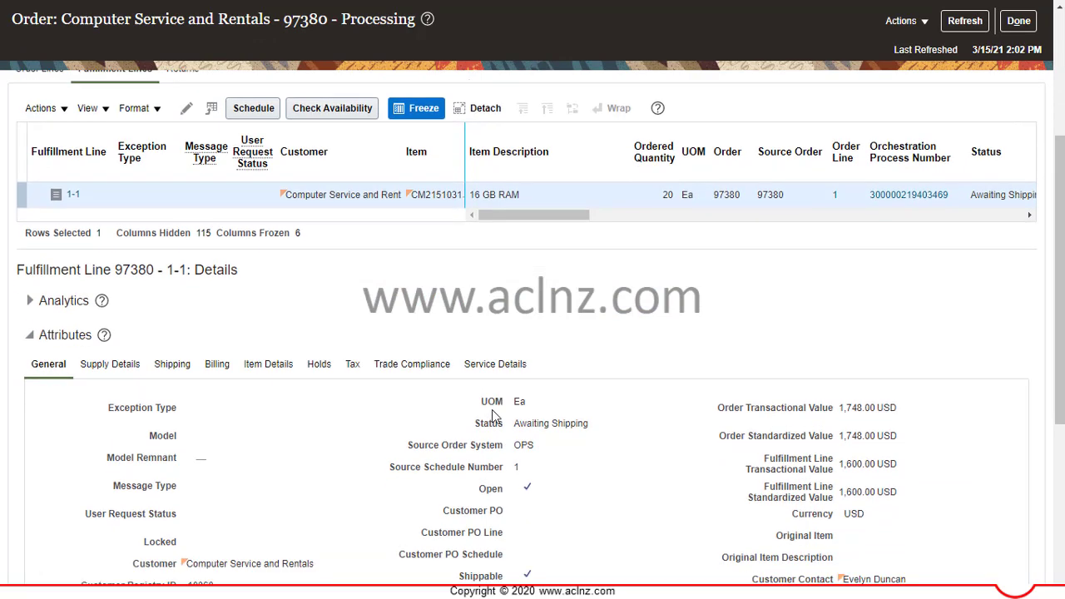
scroll(495, 418, "down", 1)
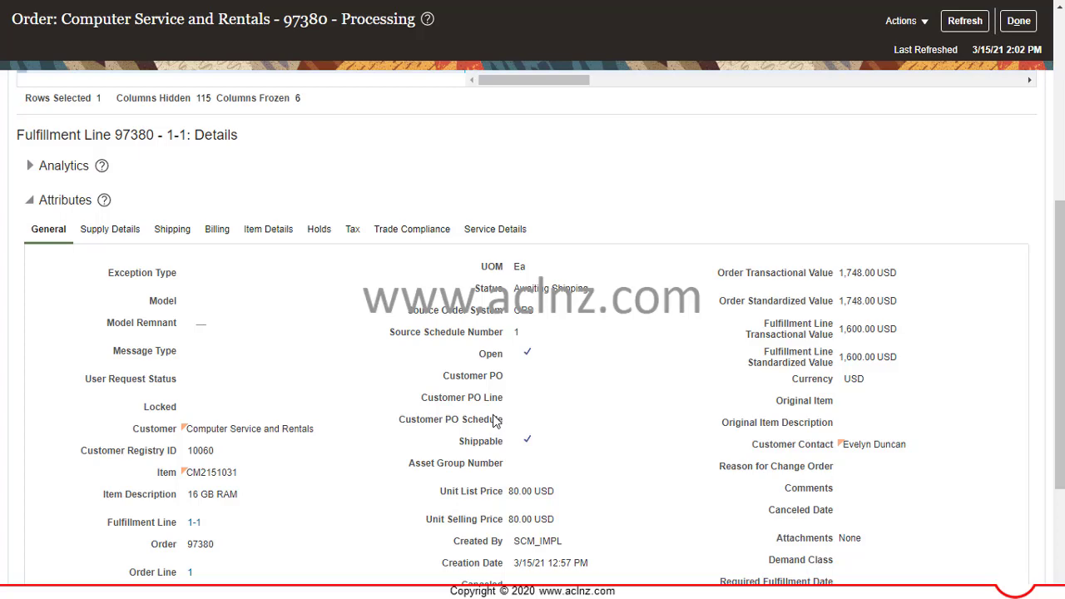
- Review fulfillment line 1-1's general, supply, shipping, billing and item attributes
scroll(496, 422, "down", 3)
scroll(496, 428, "up", 3)
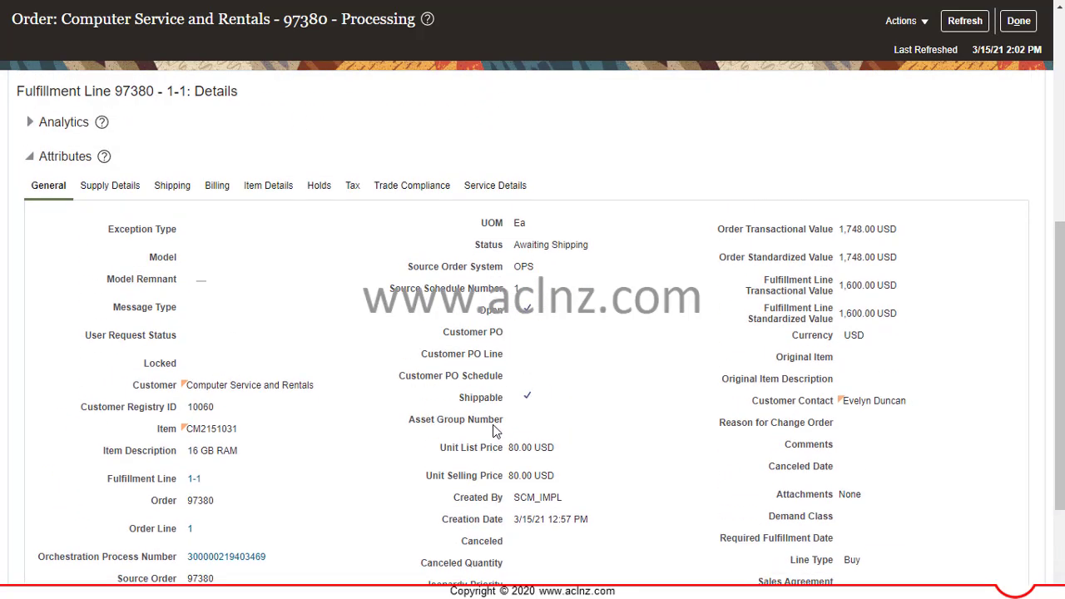
left_click(116, 193)
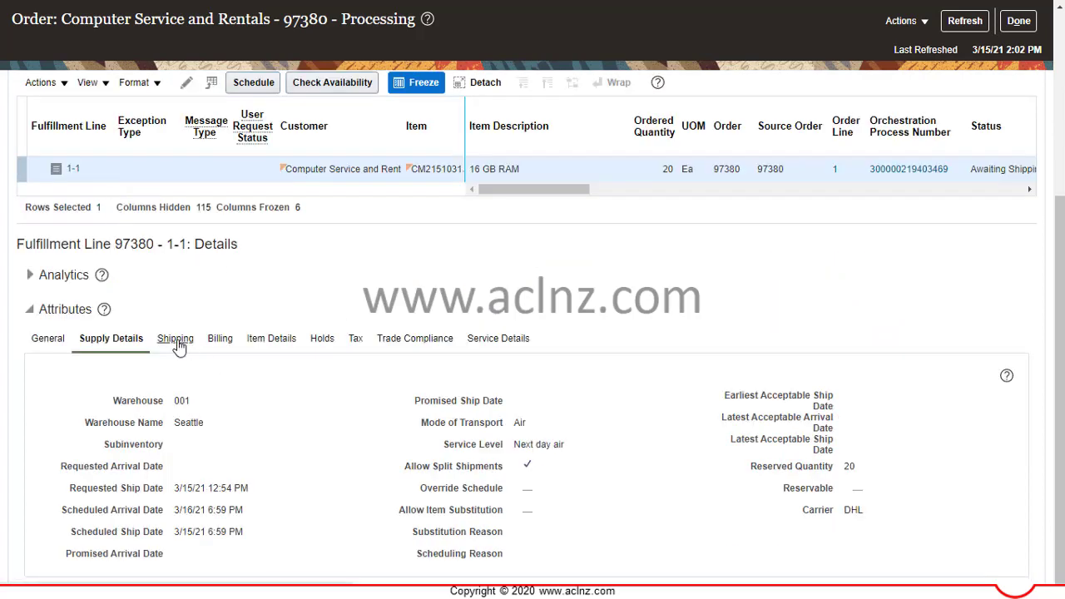
left_click(176, 339)
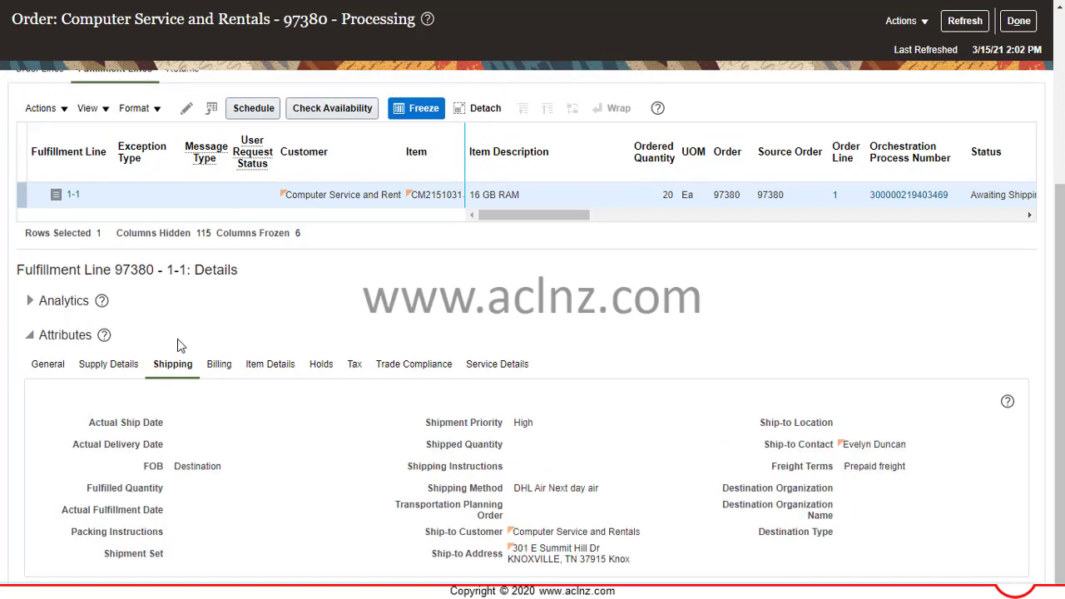
left_click(219, 372)
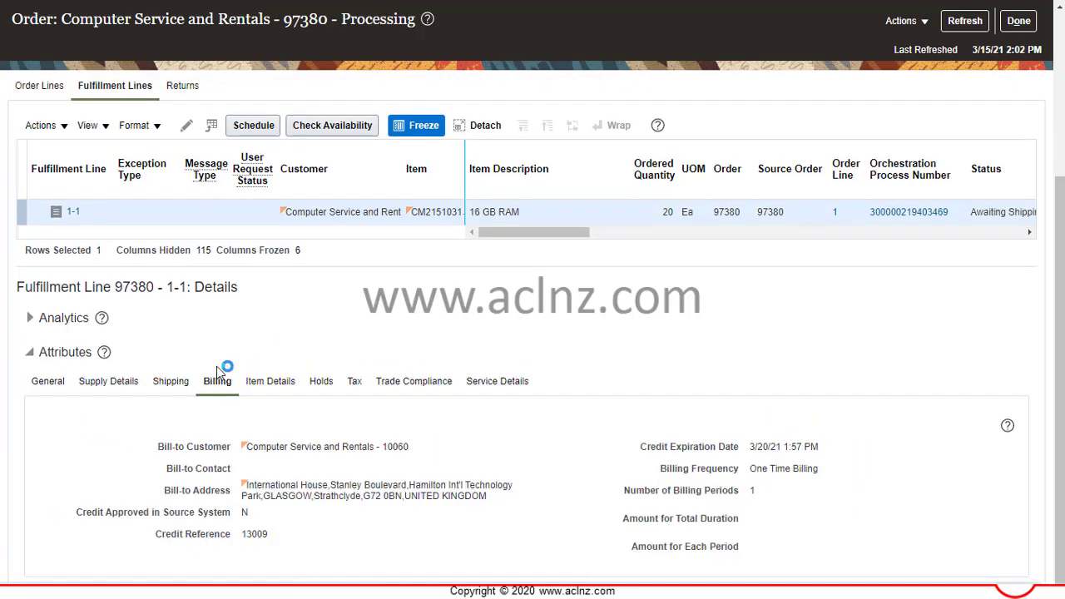
left_click(268, 383)
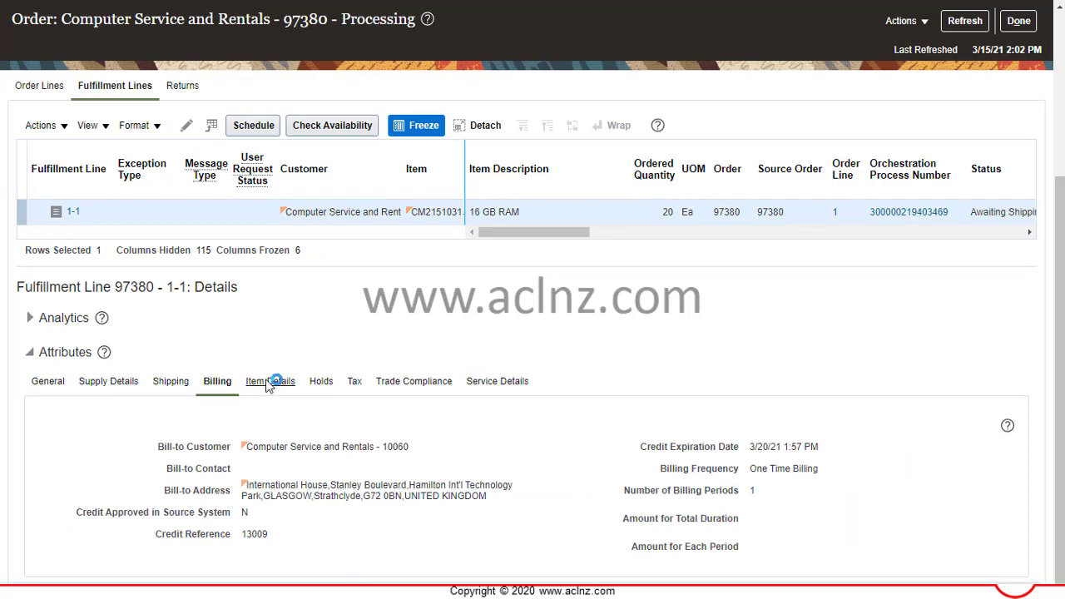
- Check fulfillment line 1-1's holds, tax, trade compliance and service attributes, and return to its general attributes
left_click(321, 386)
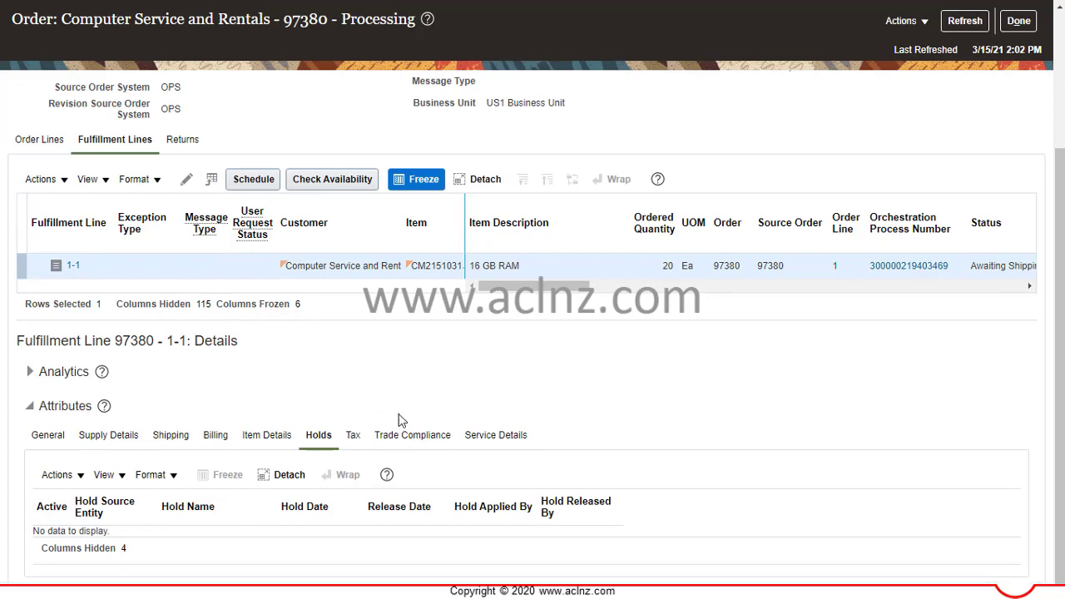
left_click(353, 435)
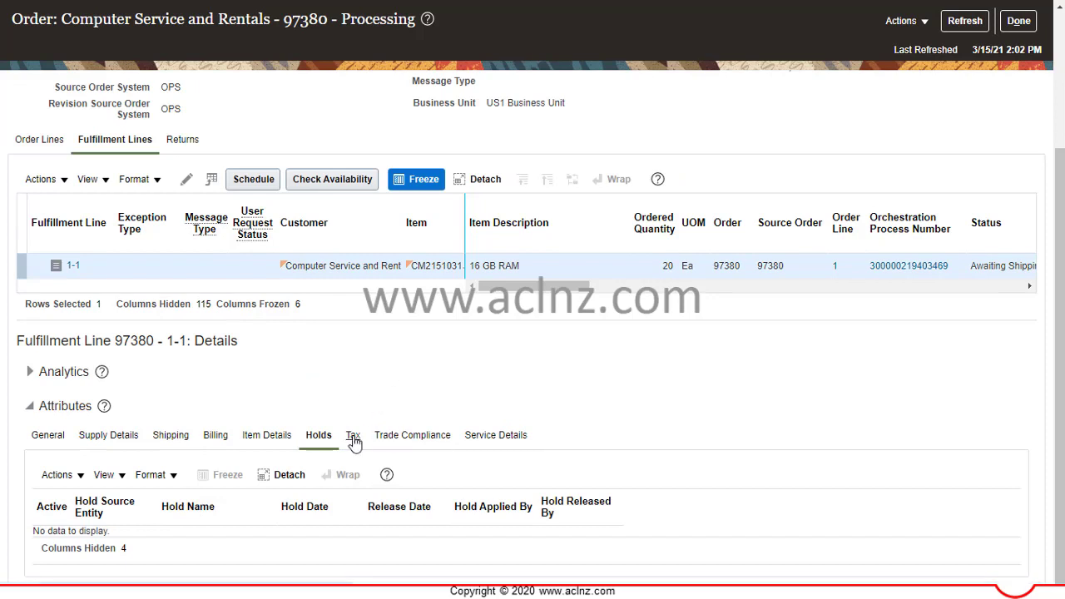
left_click(427, 438)
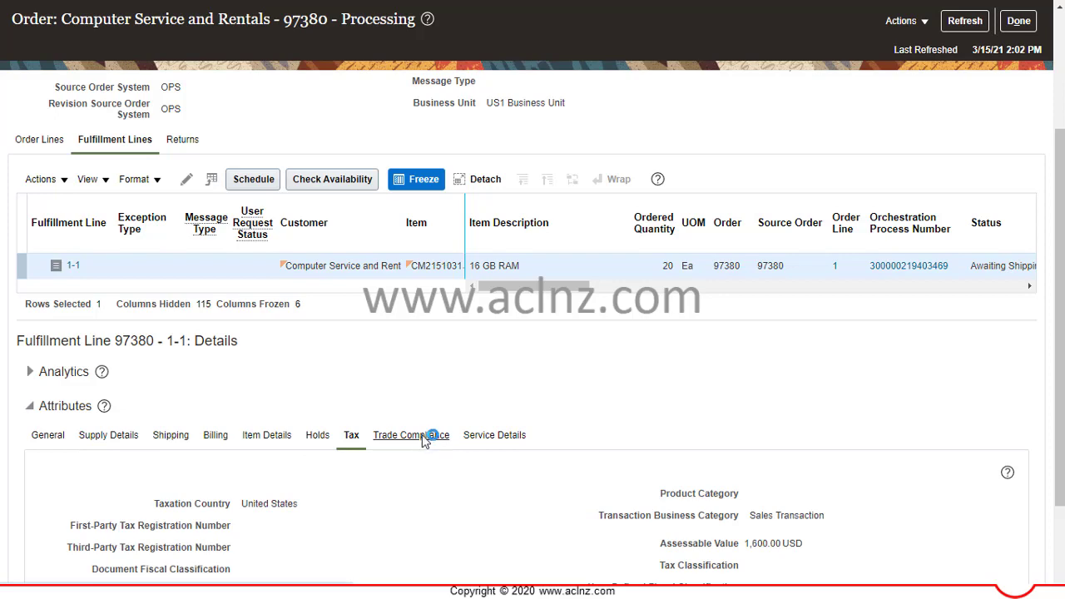
left_click(498, 488)
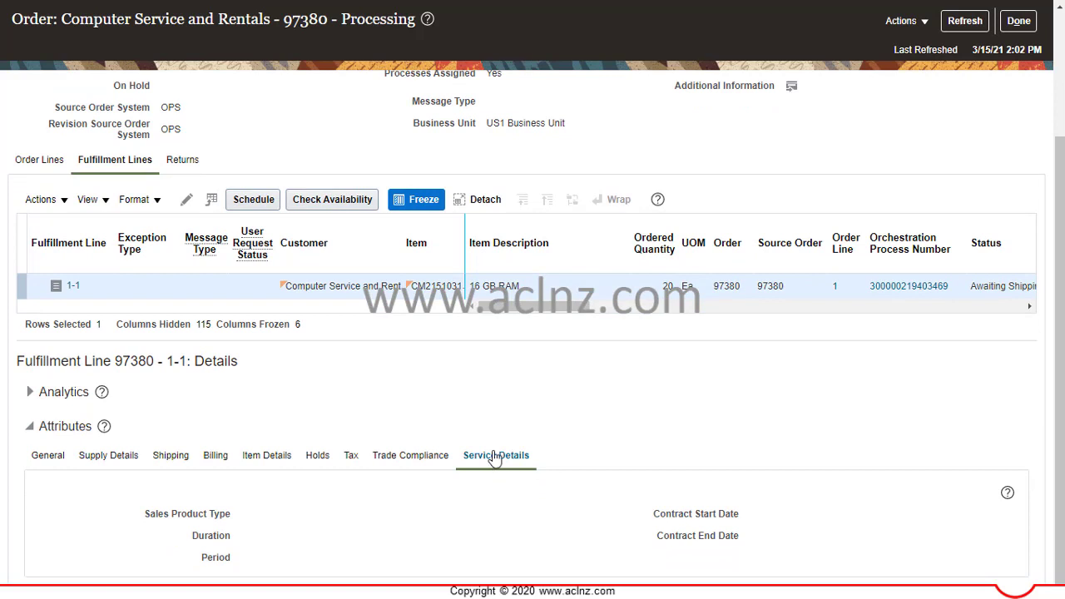
left_click(52, 458)
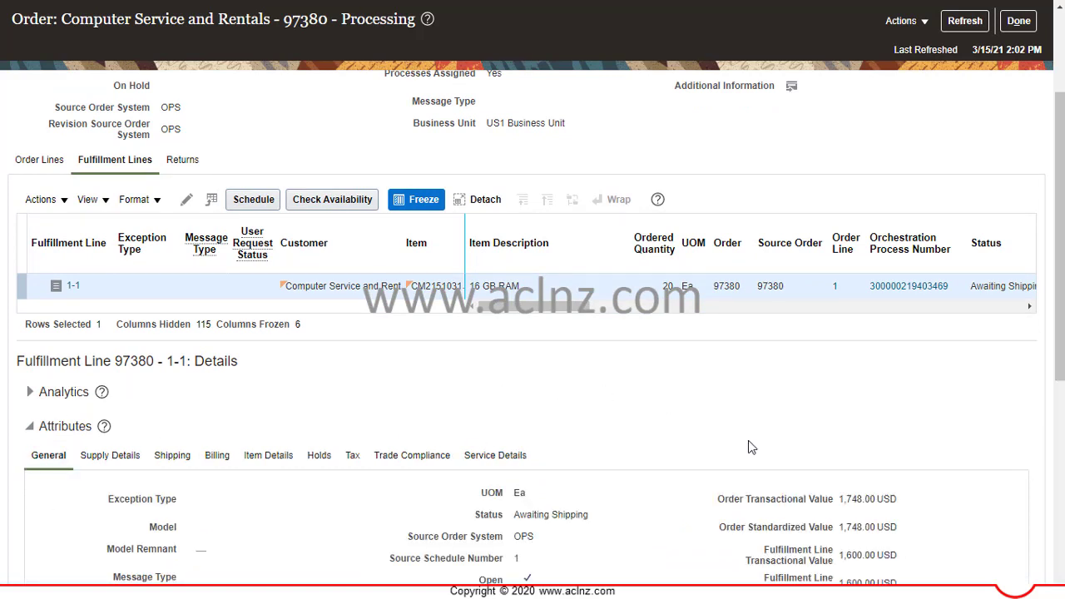
scroll(751, 445, "up", 2)
scroll(751, 445, "up", 1)
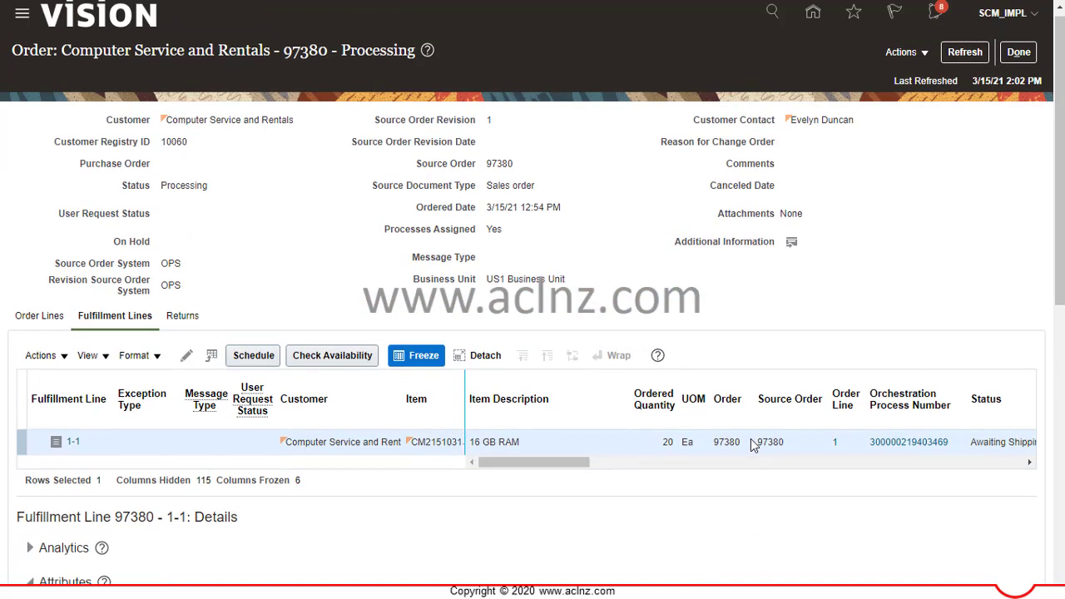
- Check availability for fulfillment line 1-1 and examine the scheduling metrics, promising distribution and item availability charts
left_click(333, 358)
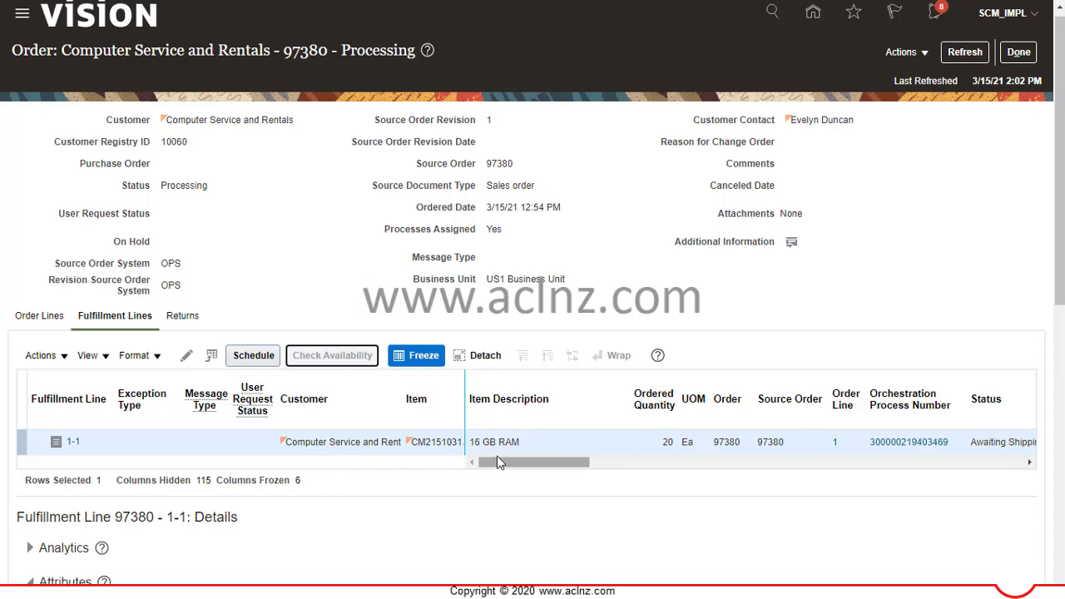
left_click_drag(509, 465, 906, 466)
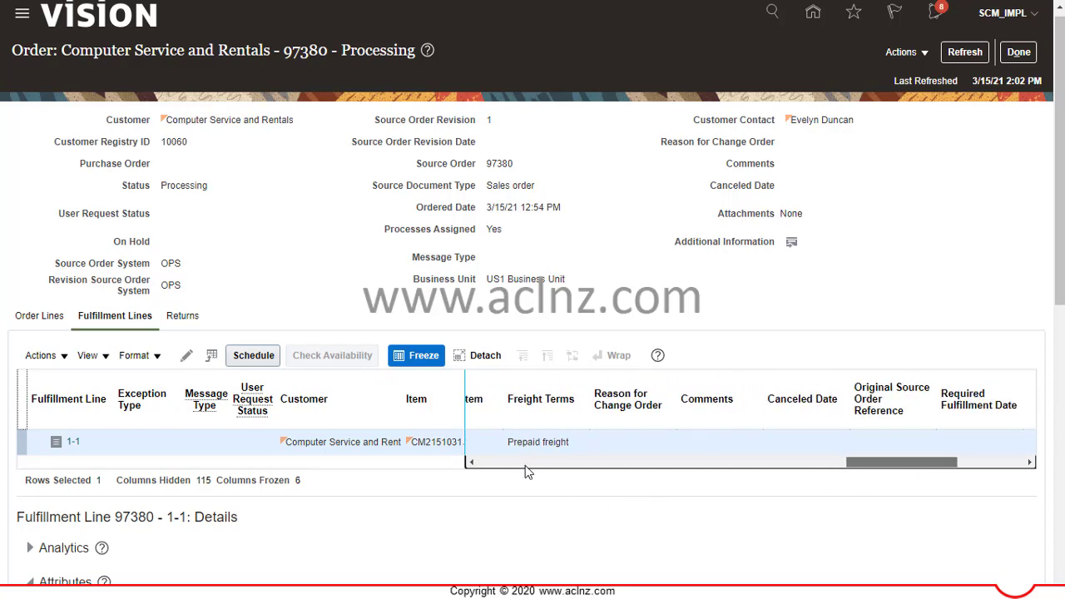
left_click(304, 355)
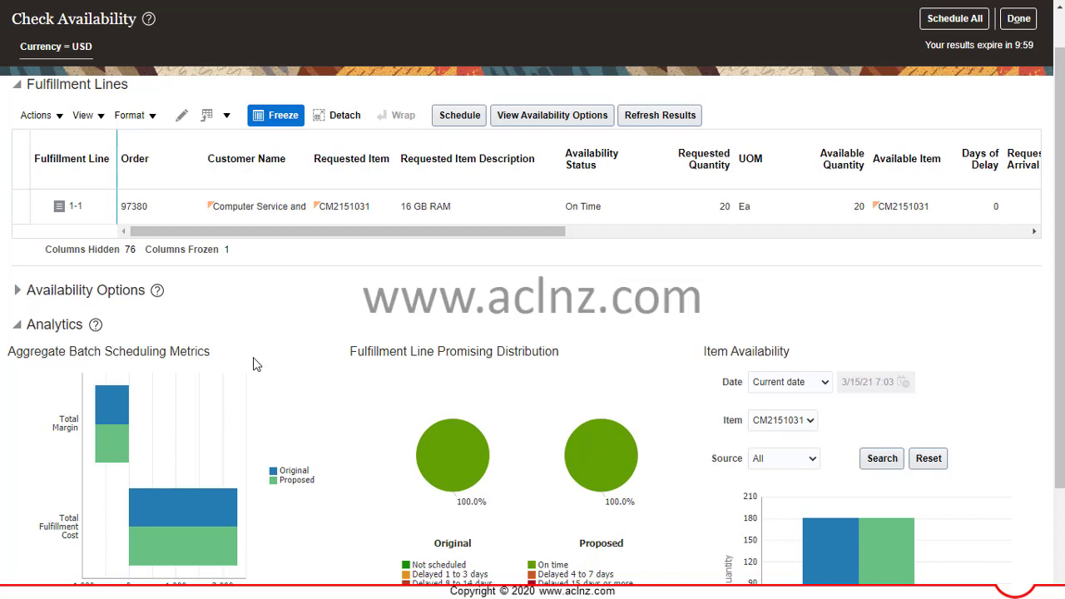
scroll(510, 355, "down", 1)
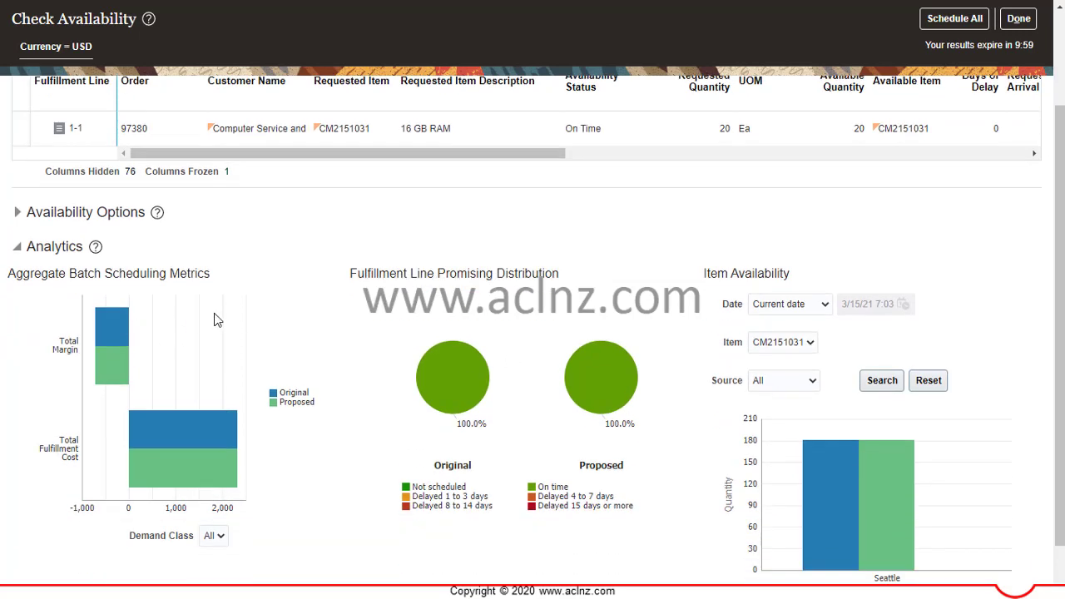
scroll(217, 322, "down", 1)
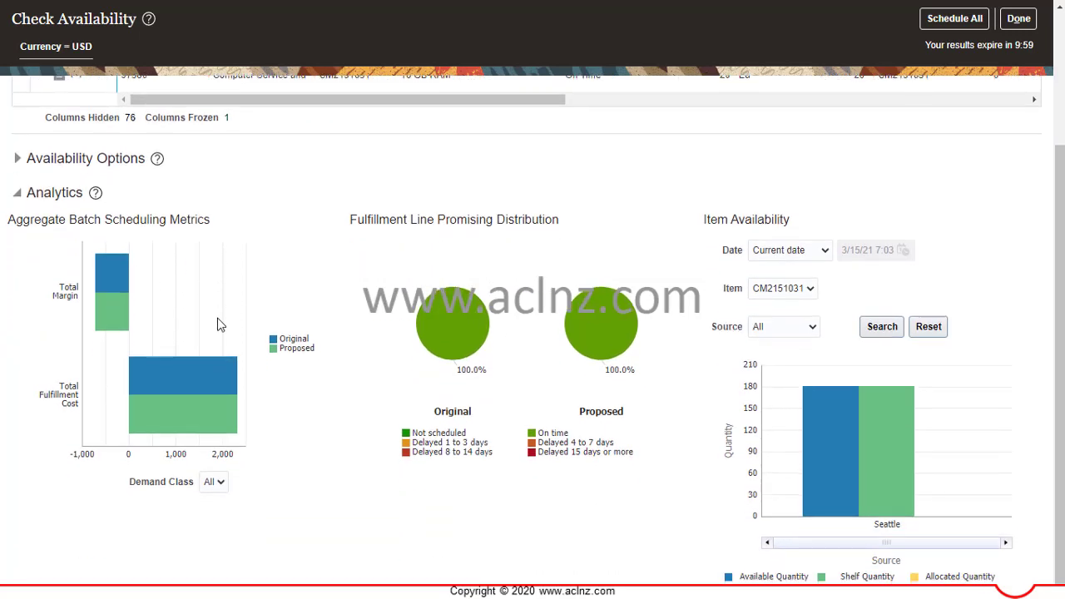
mouse_move(443, 315)
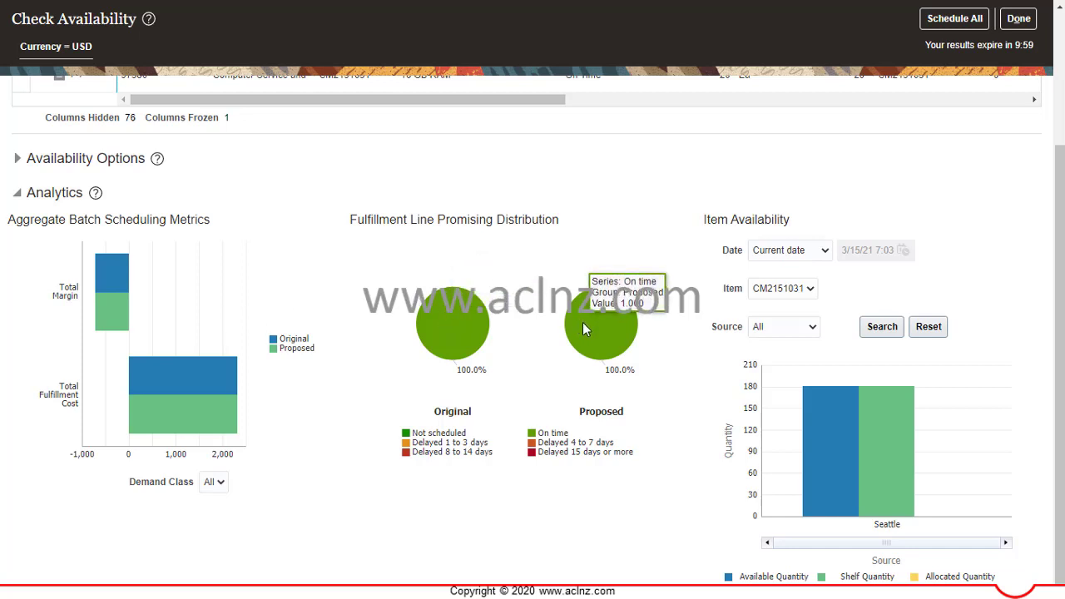
mouse_move(828, 477)
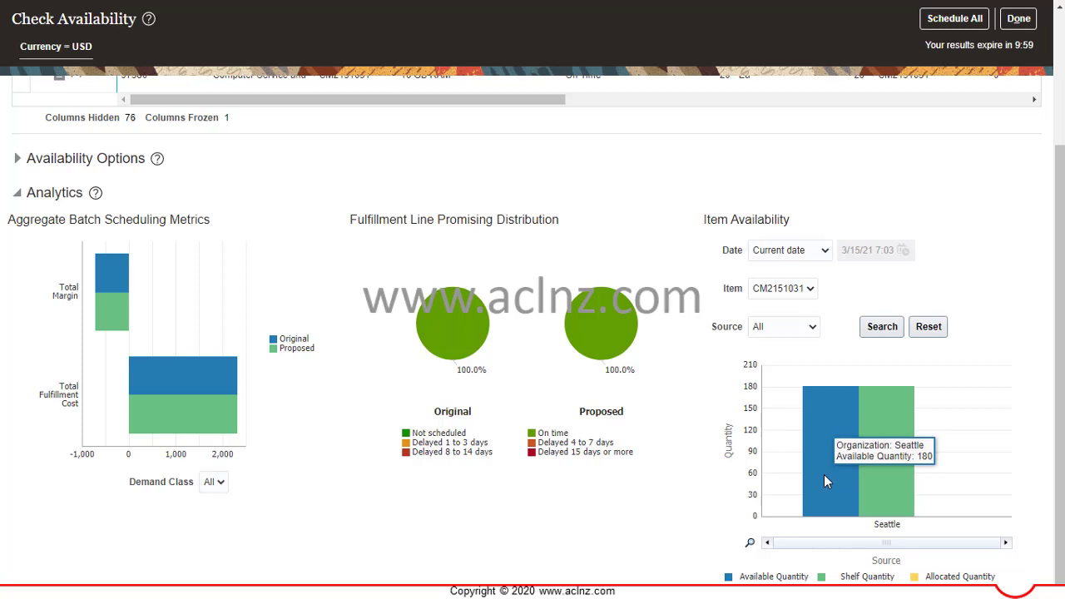
mouse_move(880, 481)
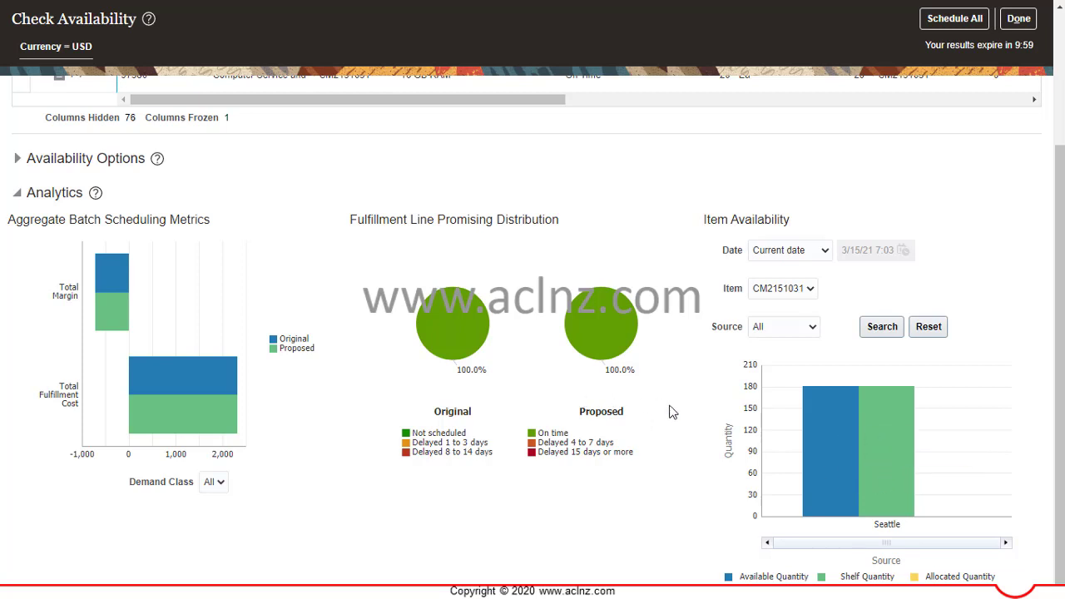
- Search the availability of item CM2151031 with Organization as the source, and look over the other source choices
left_click(808, 329)
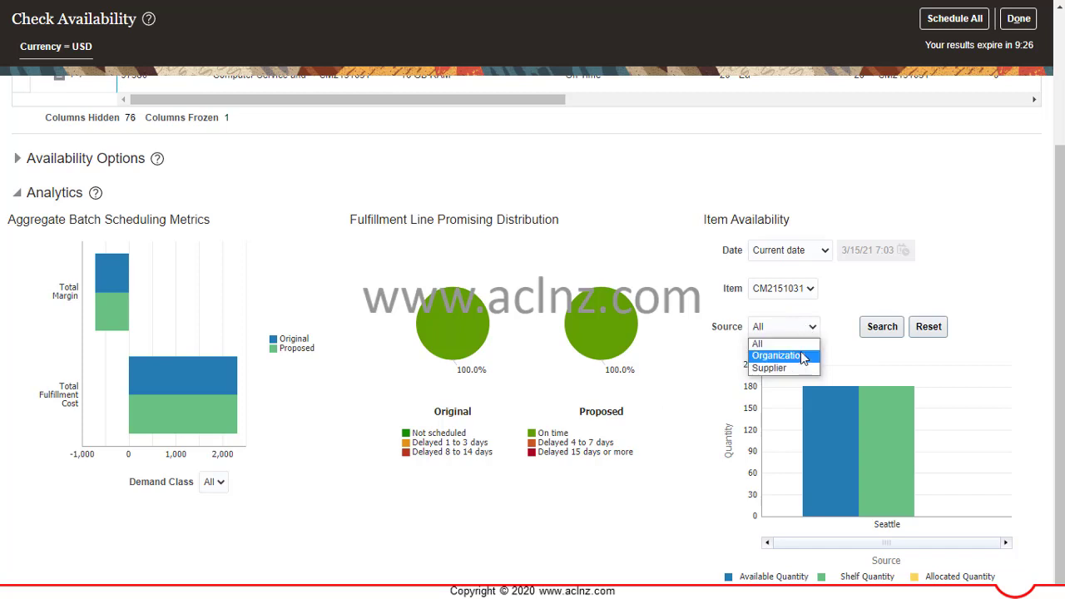
left_click(804, 355)
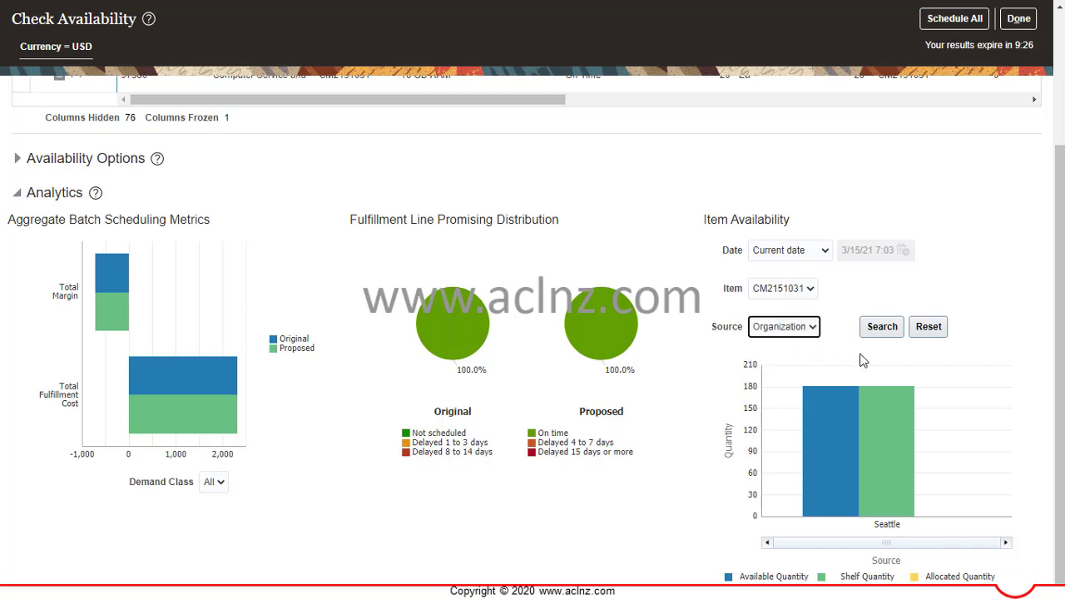
left_click(881, 326)
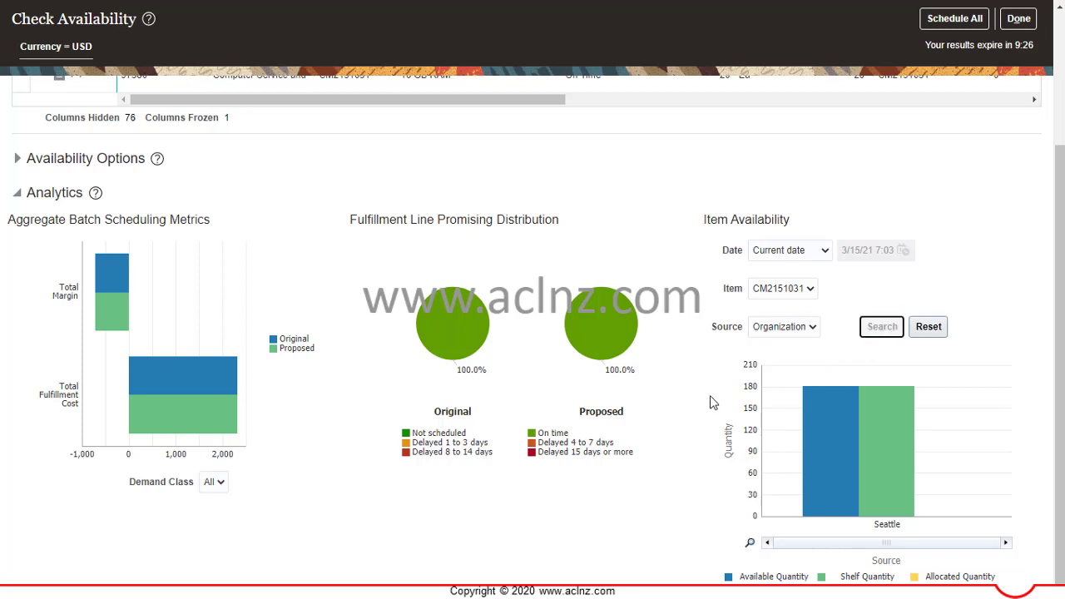
left_click(801, 328)
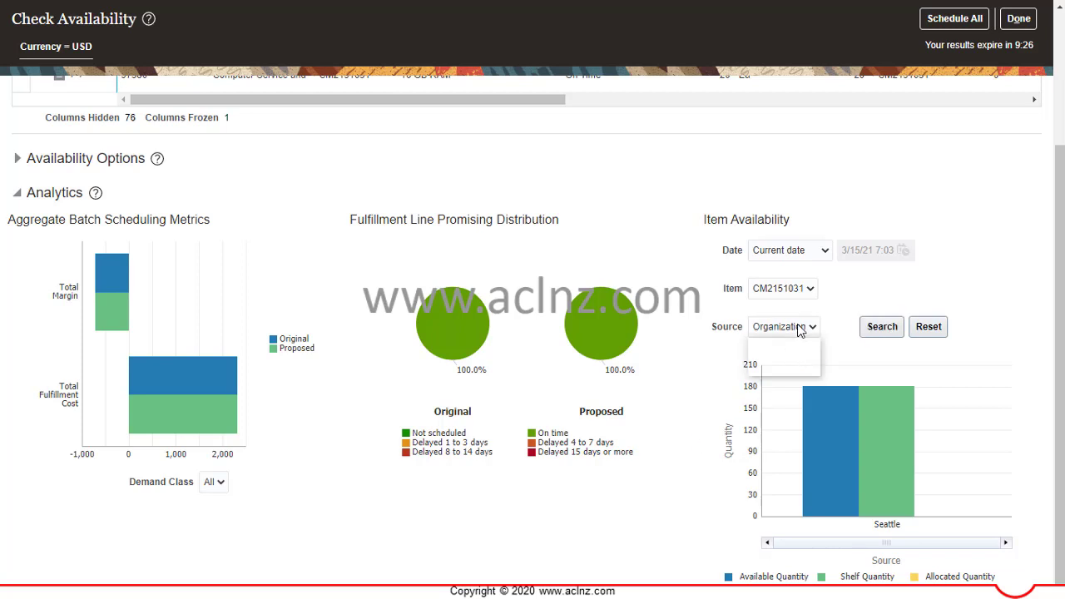
left_click(801, 331)
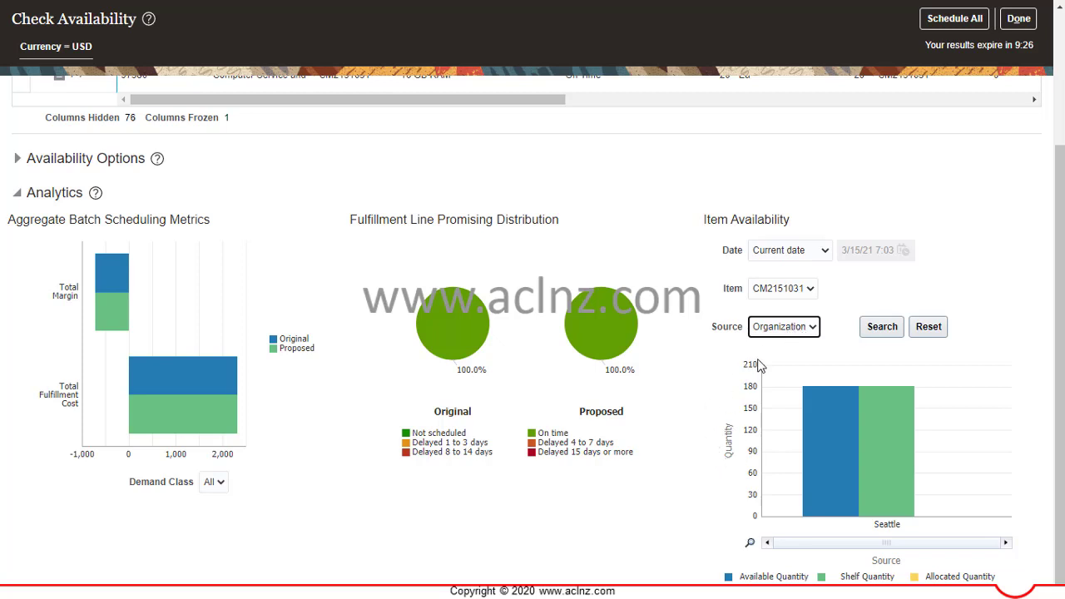
left_click(812, 332)
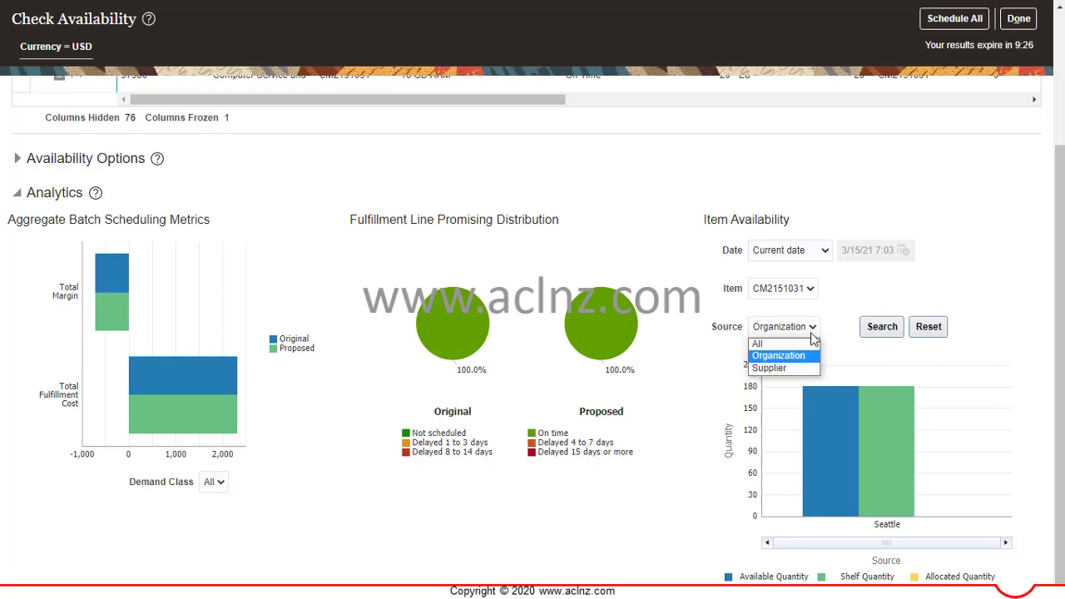
left_click(684, 265)
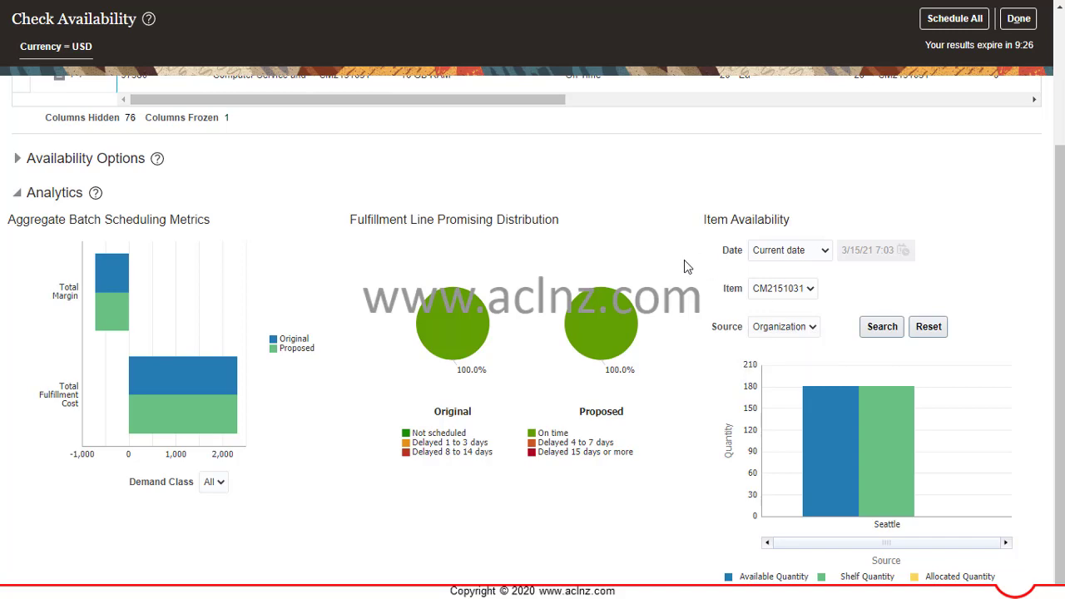
- Expand the availability options for fulfillment line 1-1 and review the current option across all its columns
scroll(676, 370, "up", 3)
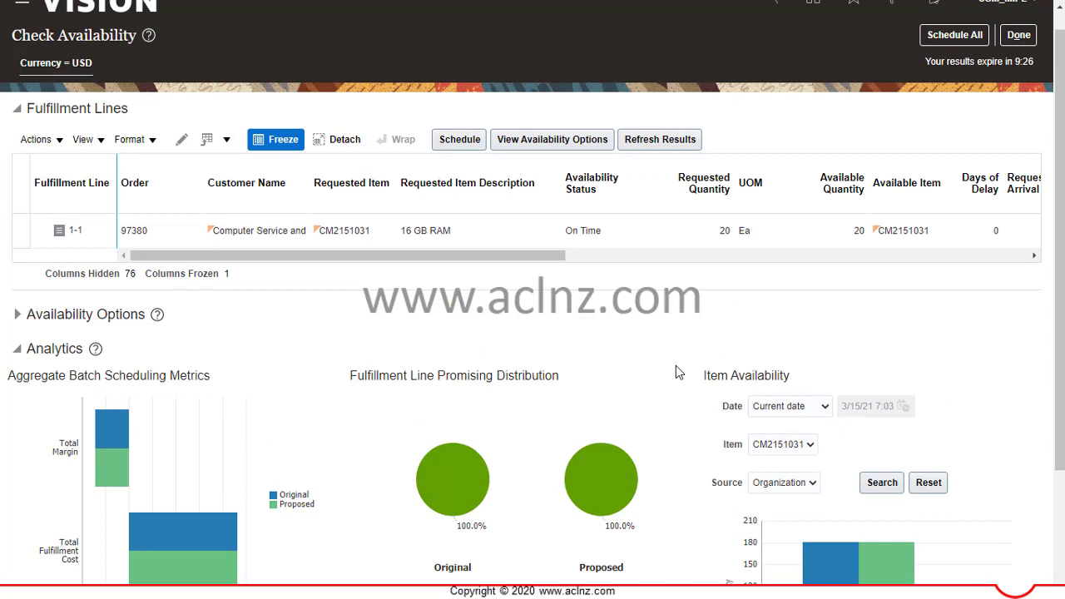
left_click(17, 317)
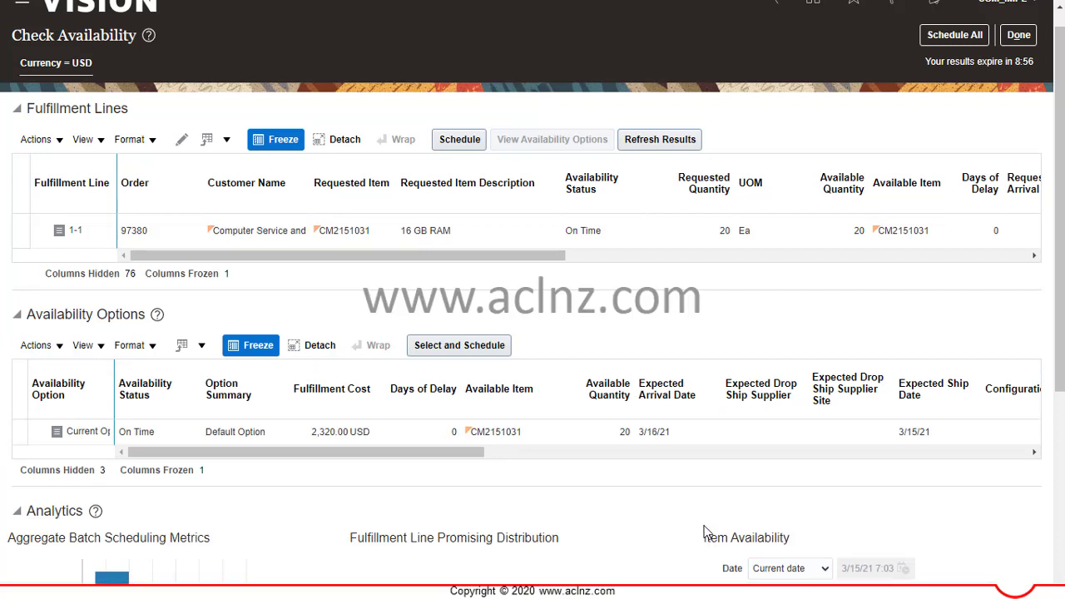
left_click(430, 452)
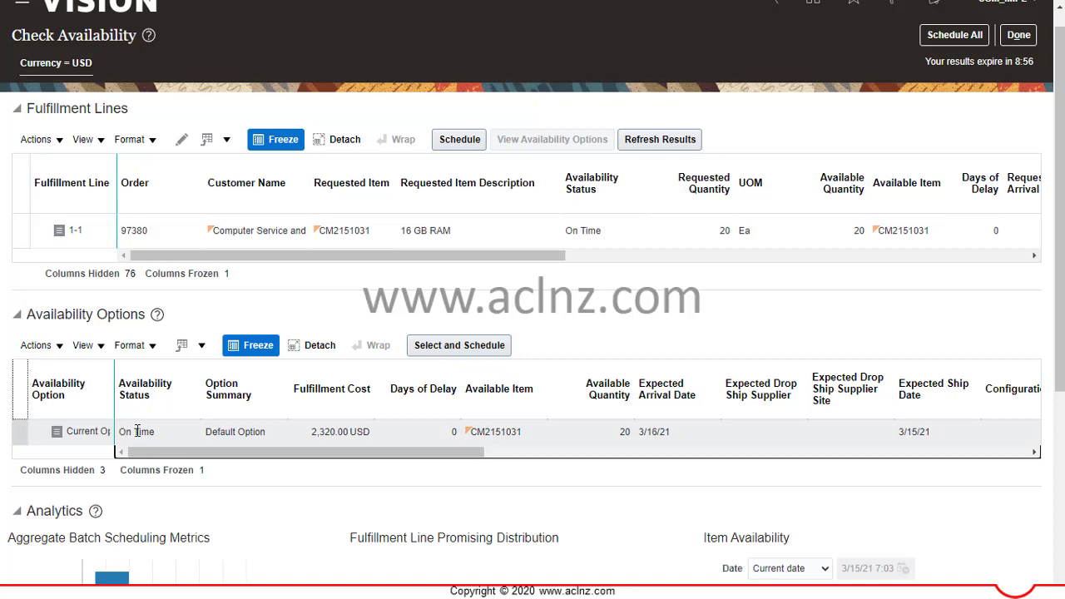
left_click(881, 443)
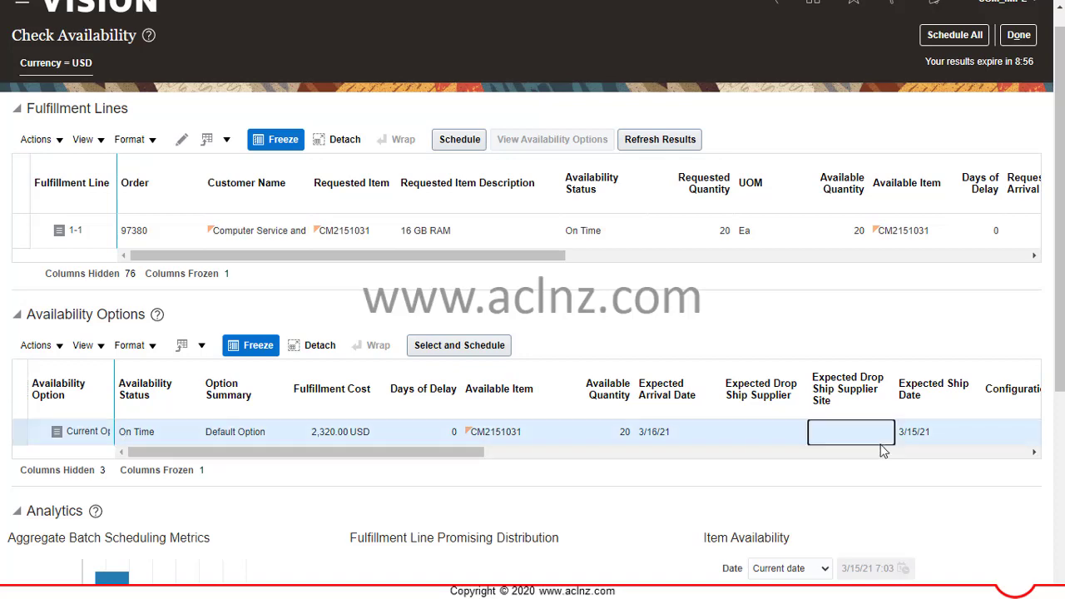
left_click(880, 452)
left_click(880, 452)
left_click(910, 452)
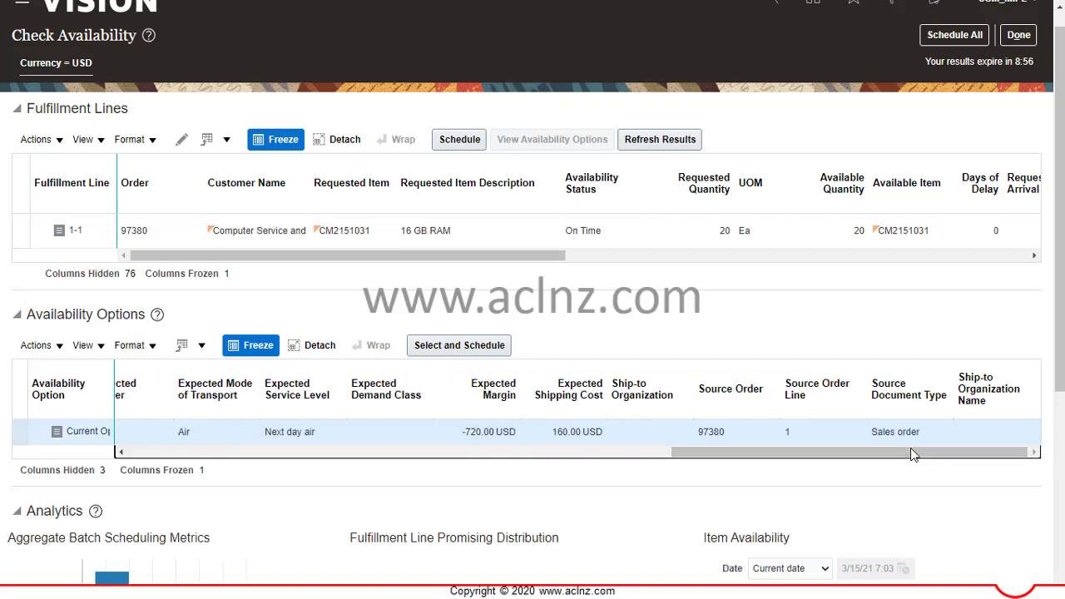
left_click_drag(926, 453, 352, 501)
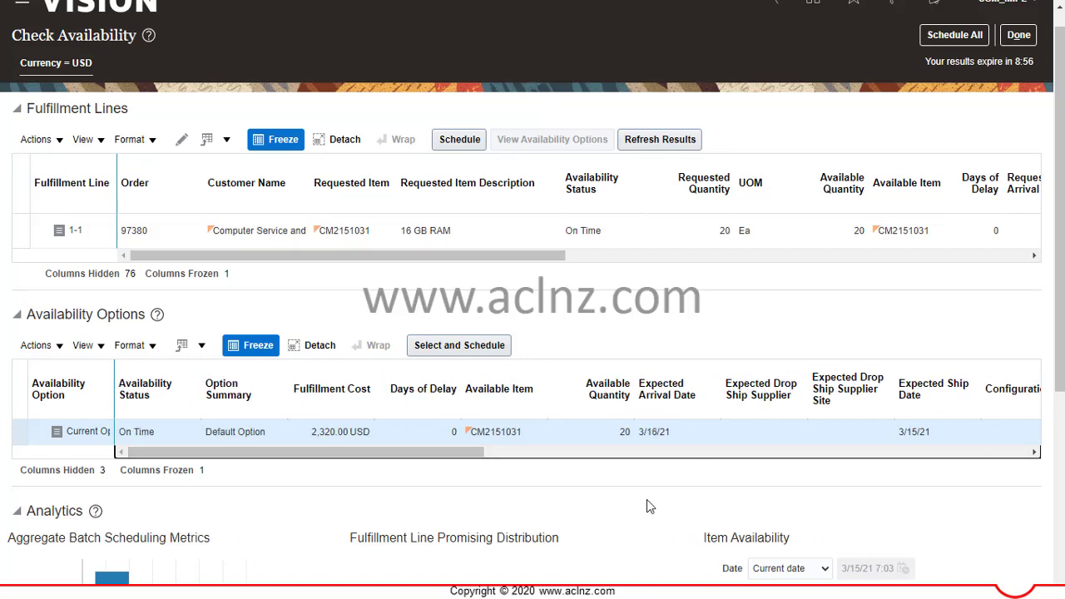
- Finish the availability check without rescheduling the fulfillment line
left_click(791, 326)
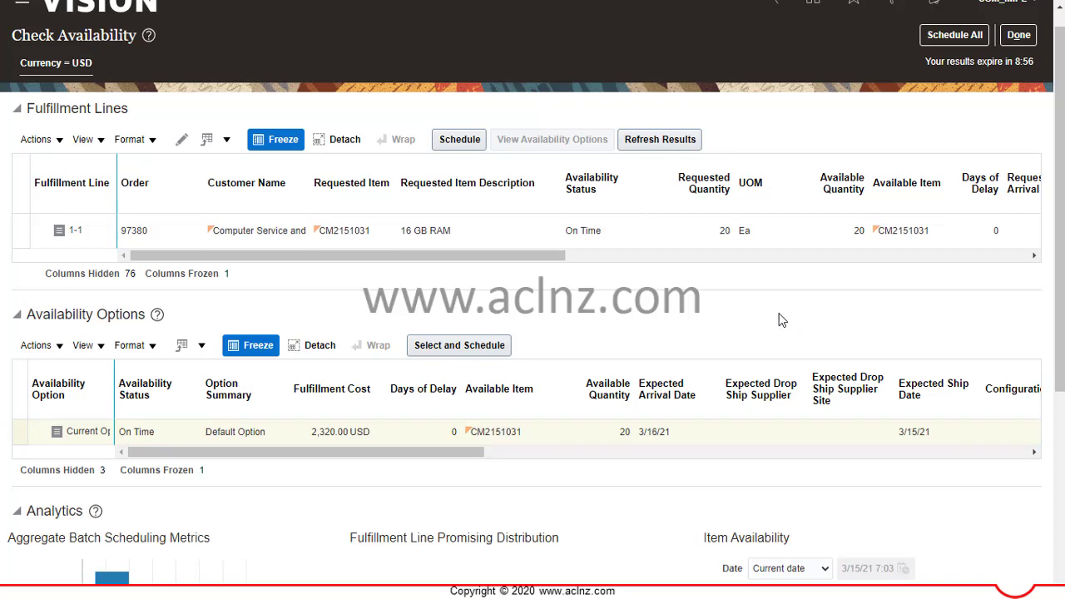
scroll(779, 336, "up", 1)
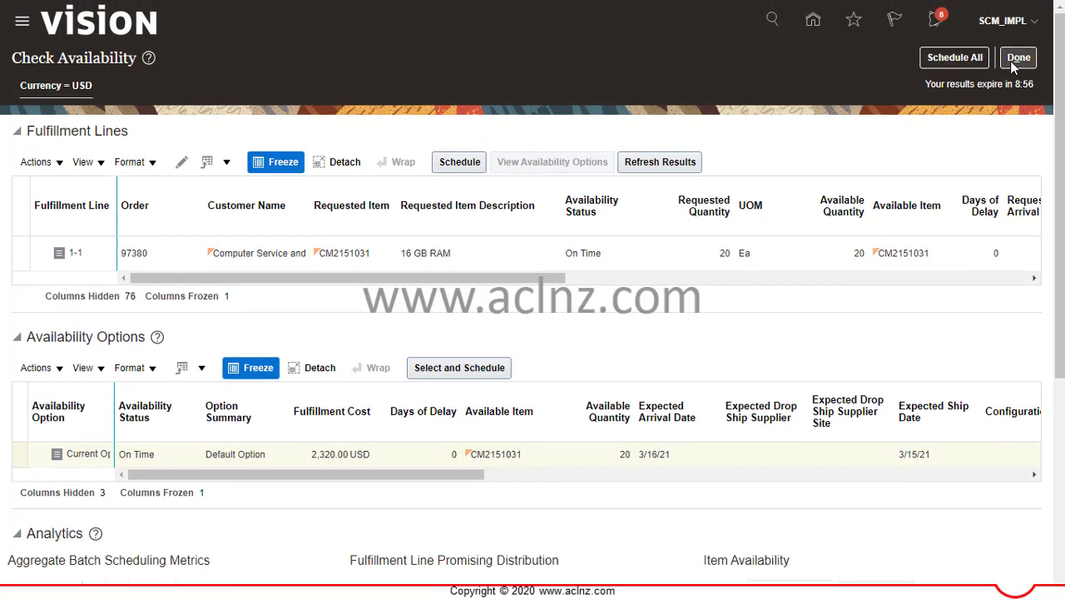
left_click(1011, 59)
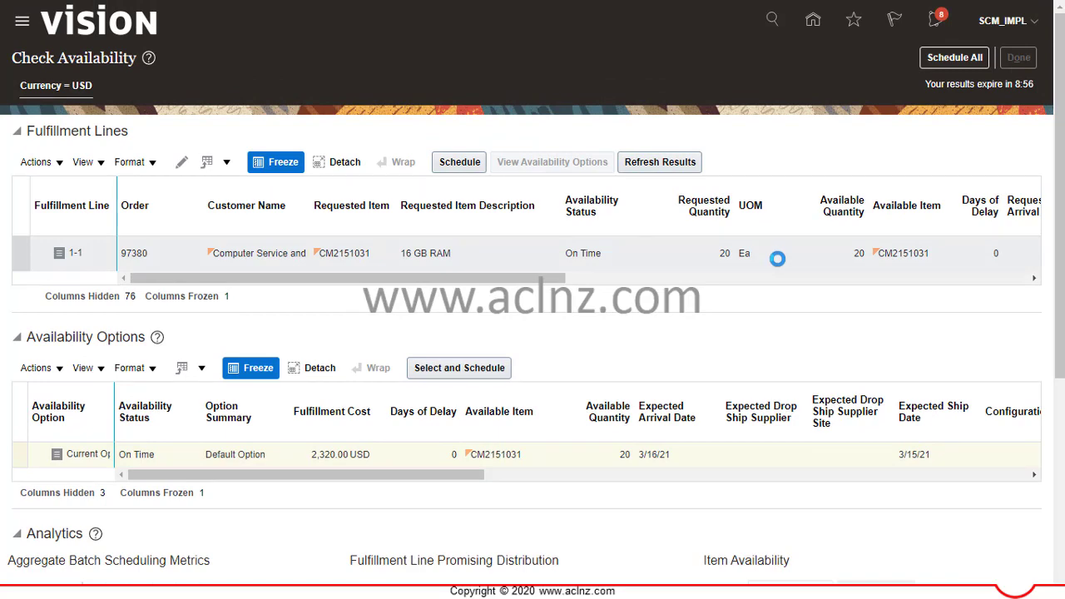